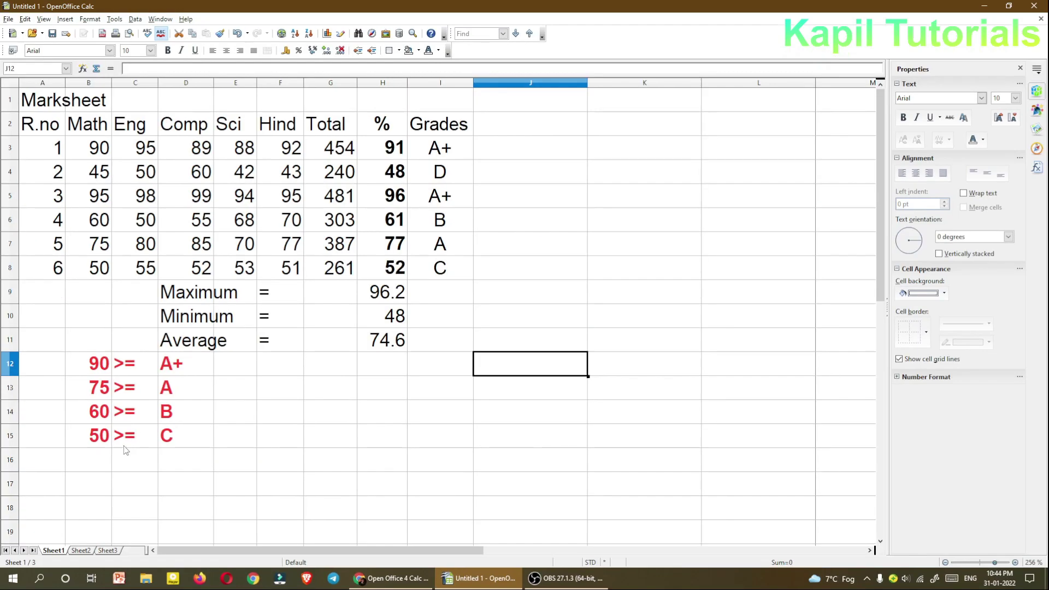
Step: Enter the grade D in cell D16, directly below the C grade in the grading scale
left_click(106, 462)
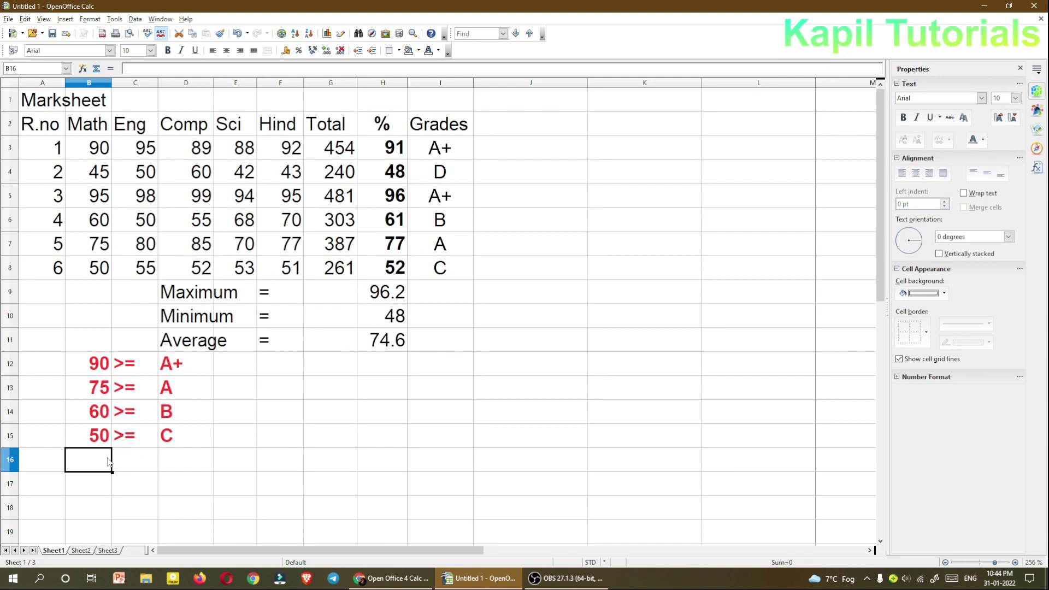
left_click(168, 460)
type("d")
left_click(275, 455)
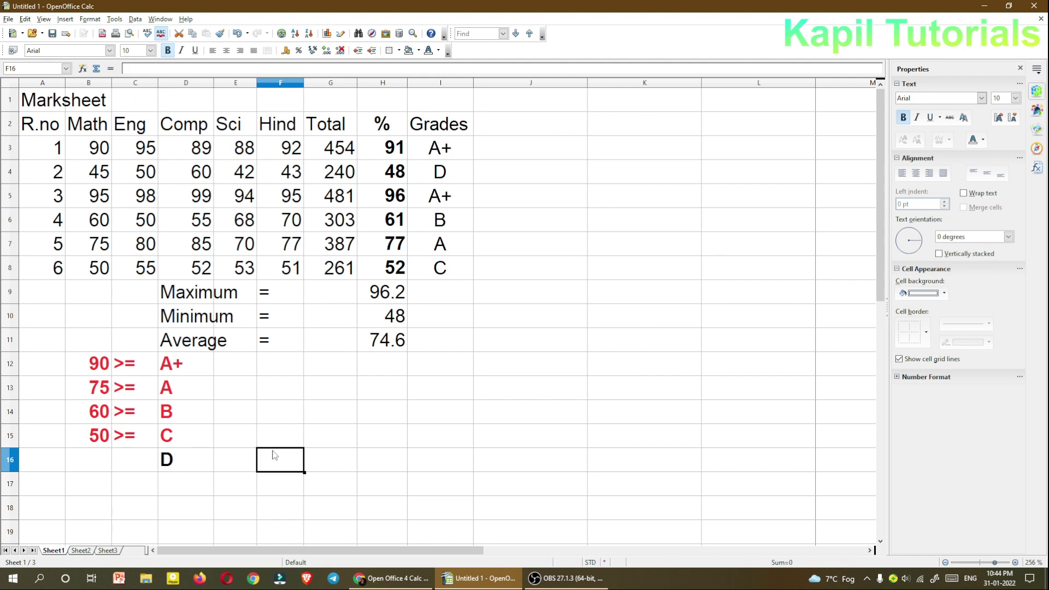
left_click(199, 468)
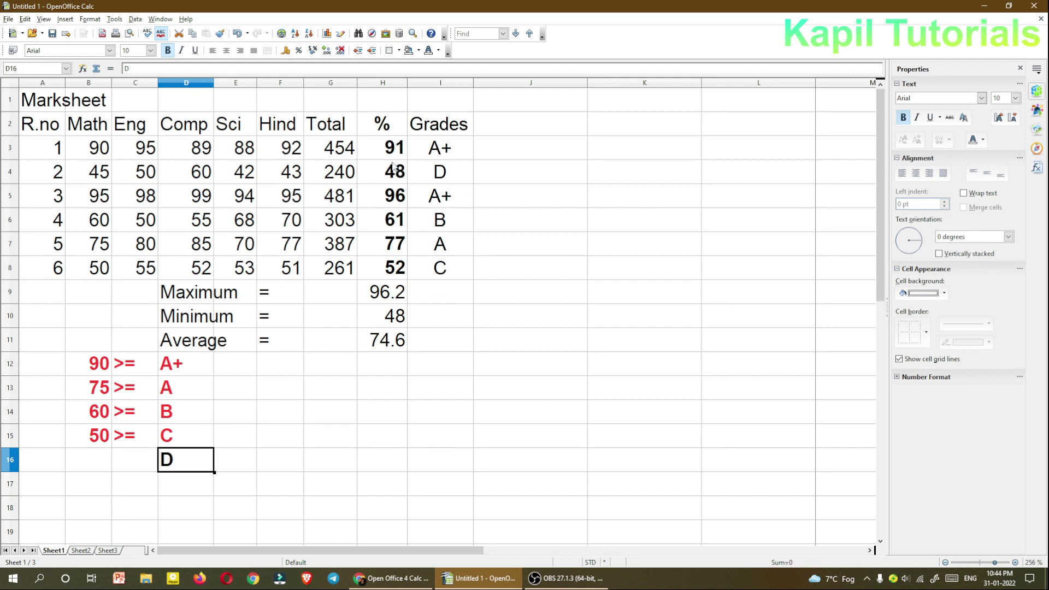
Step: Delete all contents of the Total, % and Grades cells for the six students, range G3:I8
left_click_drag(384, 152, 432, 268)
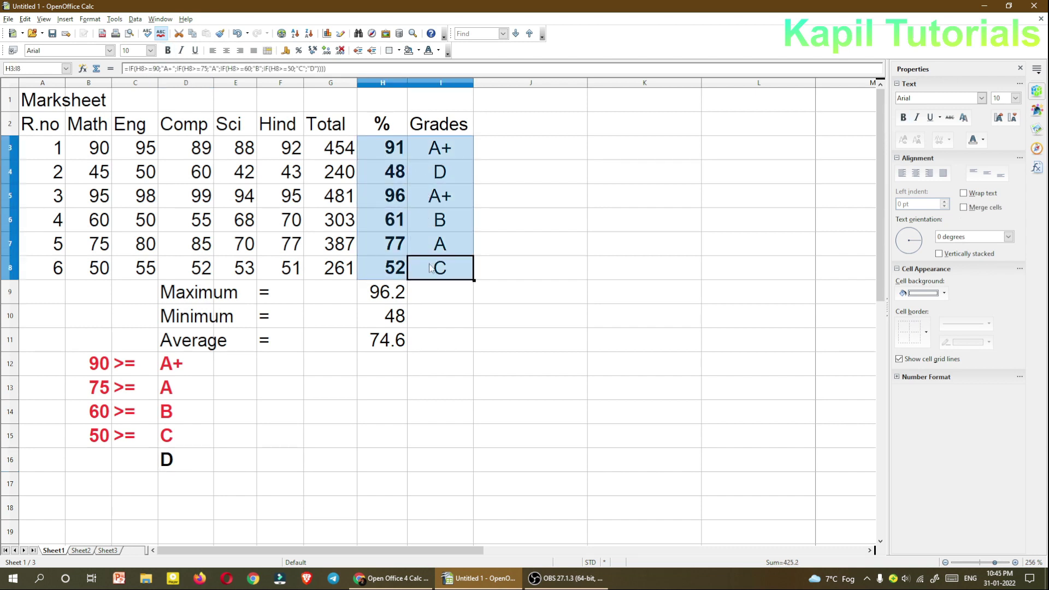
left_click_drag(330, 147, 448, 261)
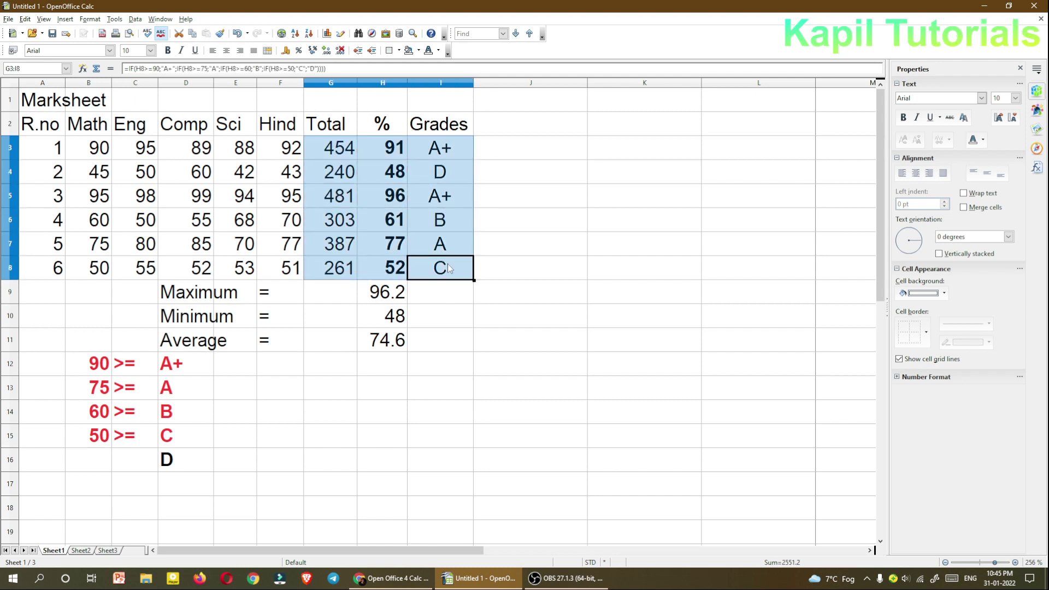
key("Delete")
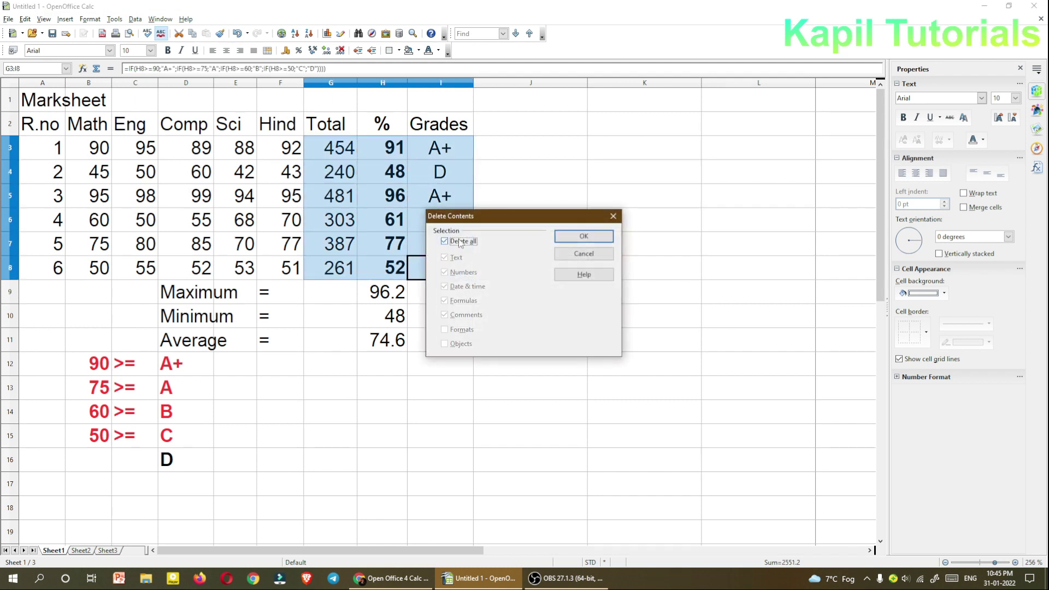
left_click(574, 241)
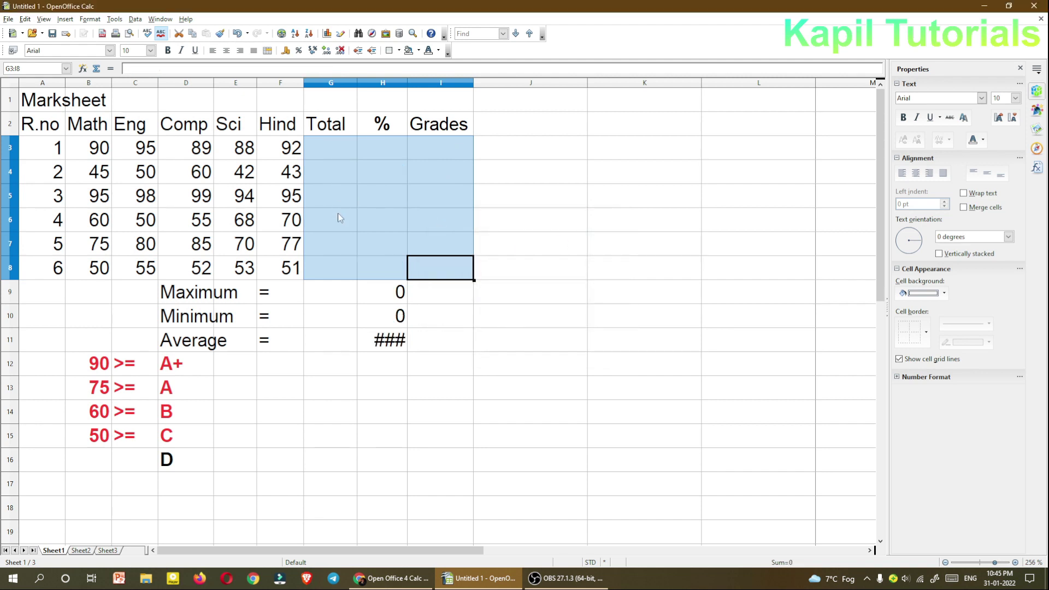
Step: Total the first student's five subject marks in cell G3 with the formula =SUM(B3:F3)
left_click(332, 153)
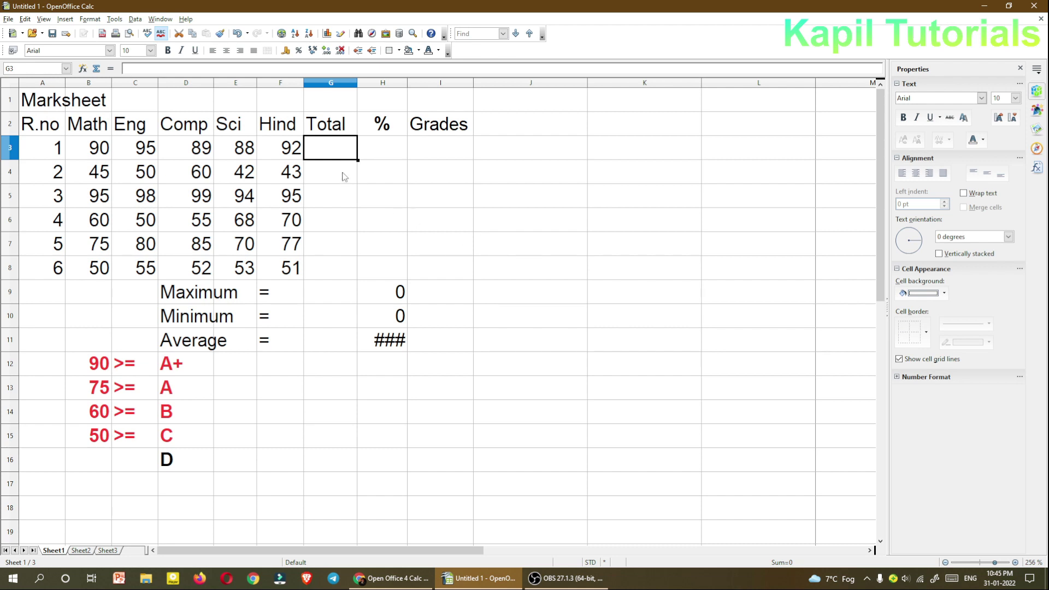
type("=")
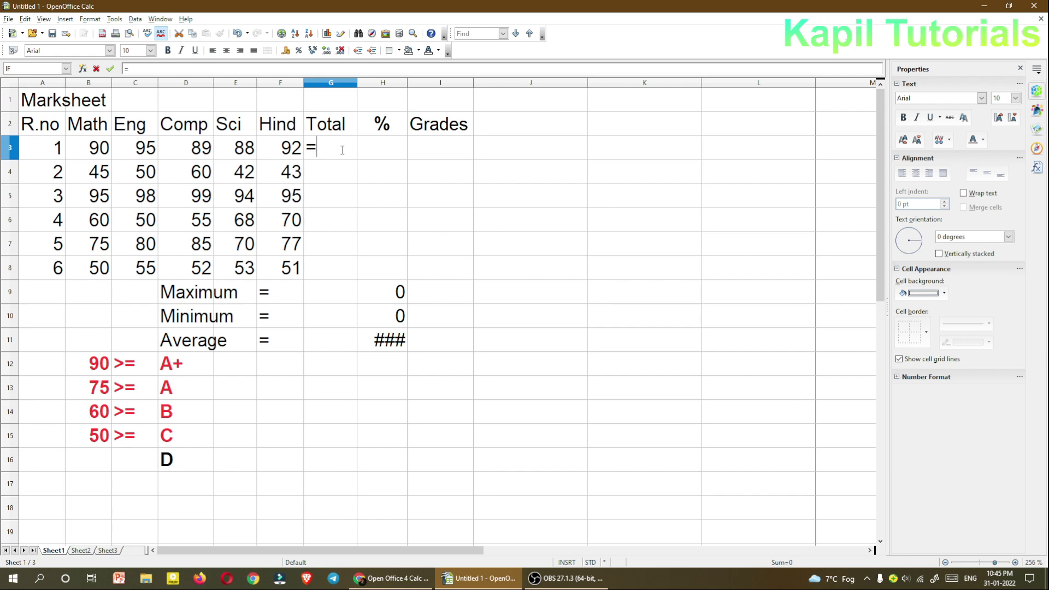
type("SUM(")
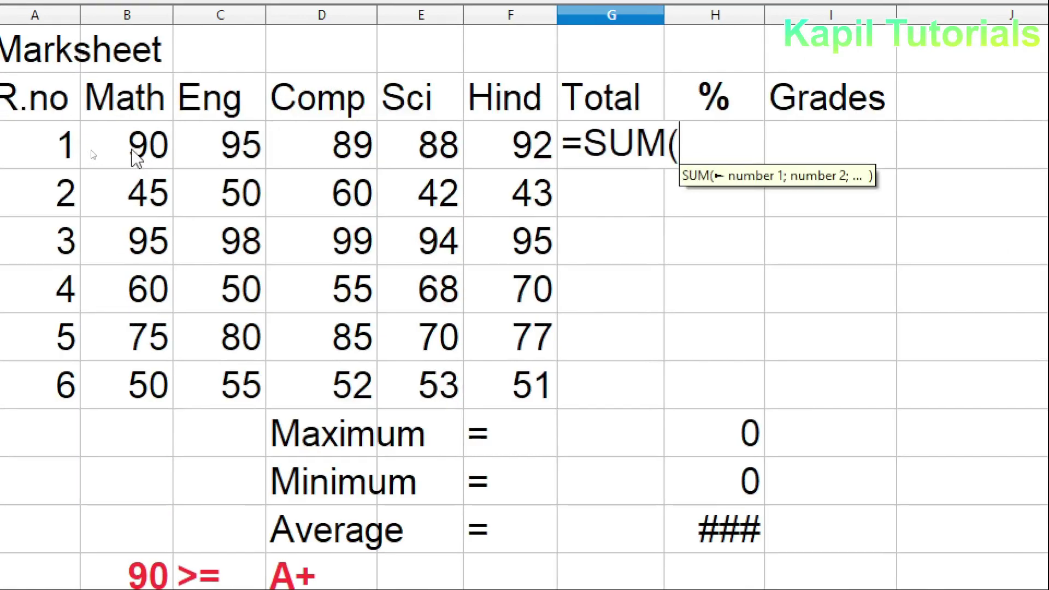
left_click_drag(93, 152, 133, 156)
left_click_drag(216, 163, 519, 163)
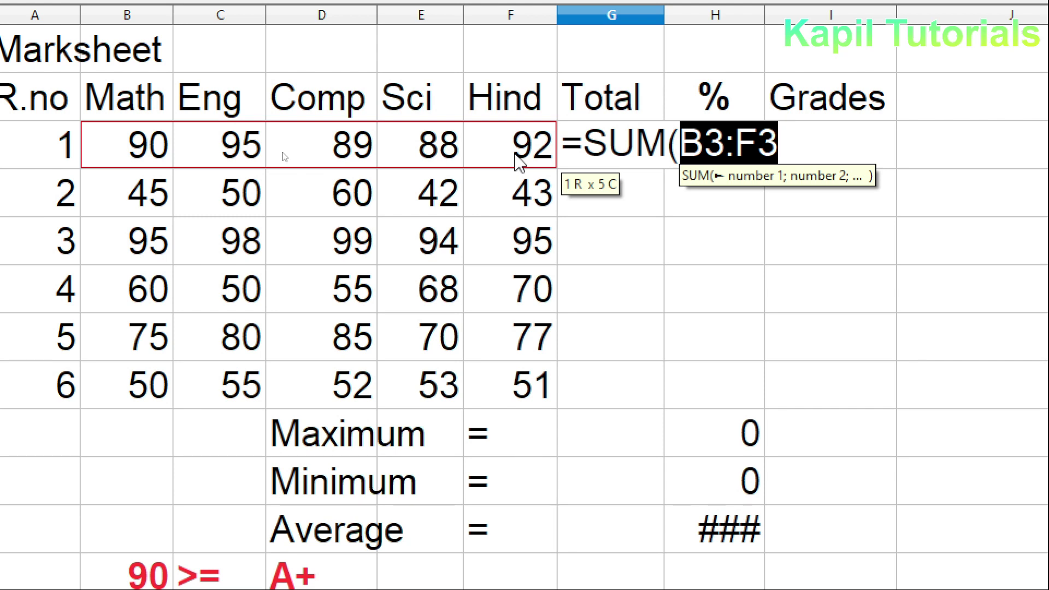
type(")")
key("Return")
left_click(615, 147)
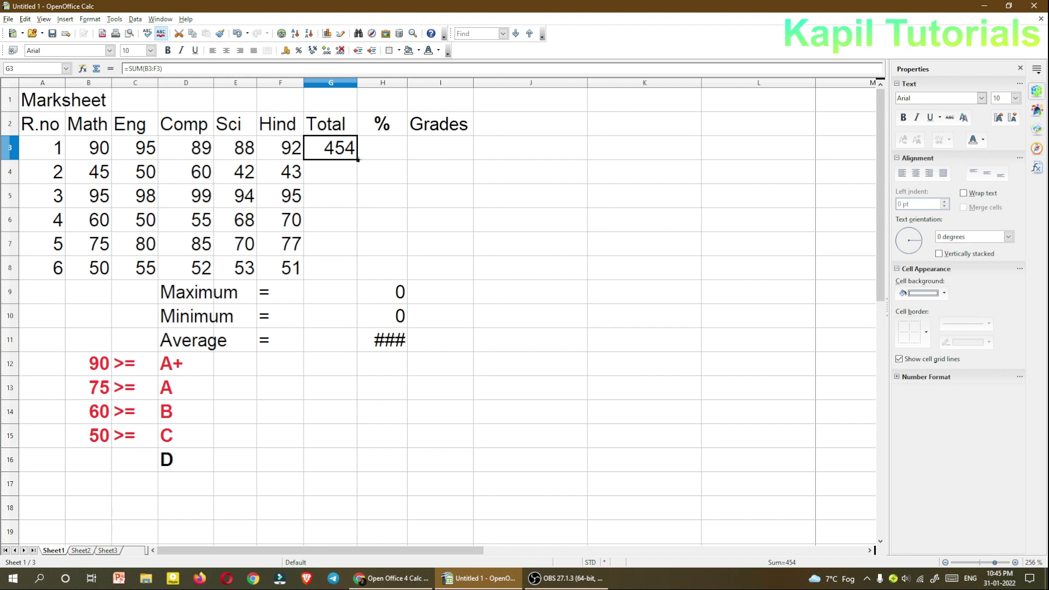
Step: Total the second student's marks in cell G4 by adding individual cells with the formula =B4+C4+D4+E4+F4
left_click(334, 175)
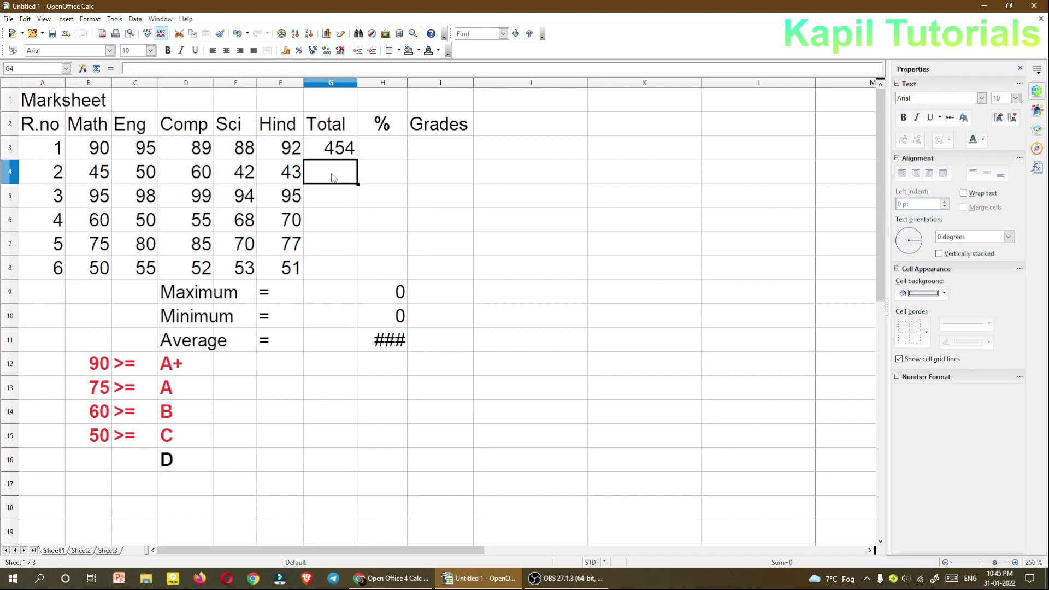
type("=")
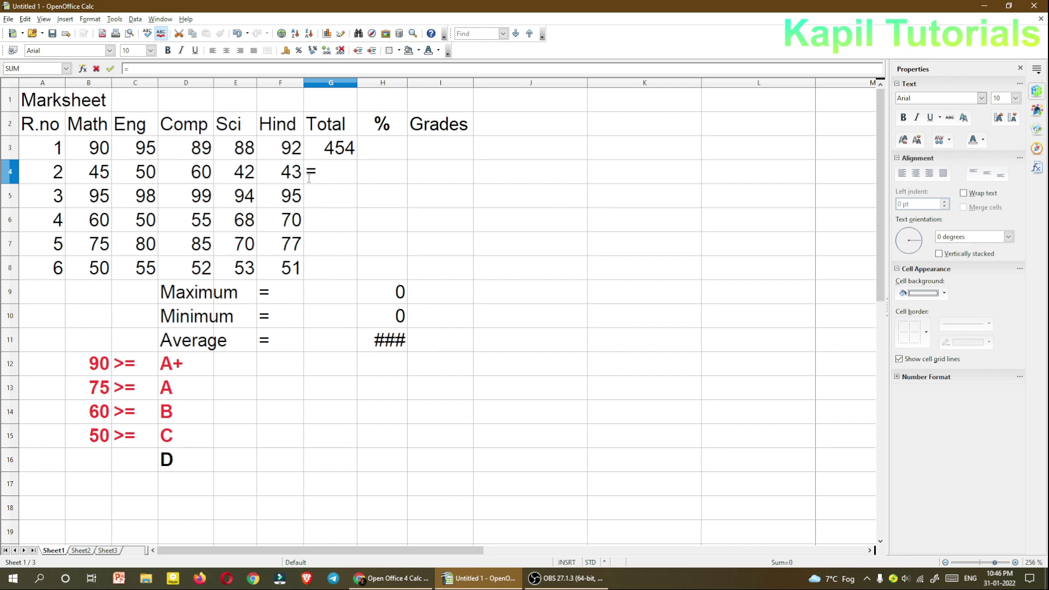
left_click(100, 176)
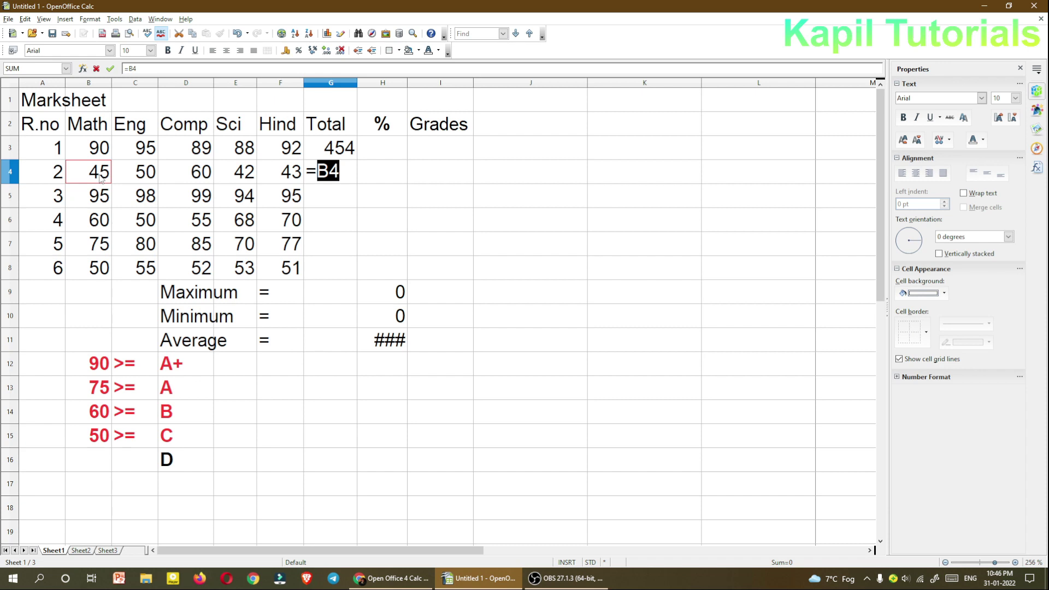
type("+")
left_click(130, 174)
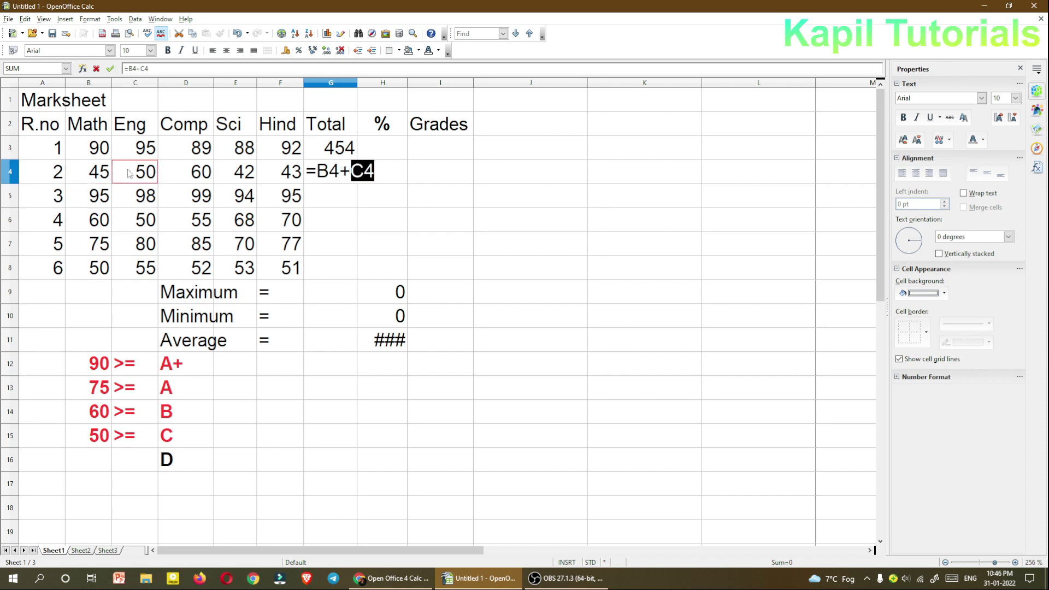
type("+")
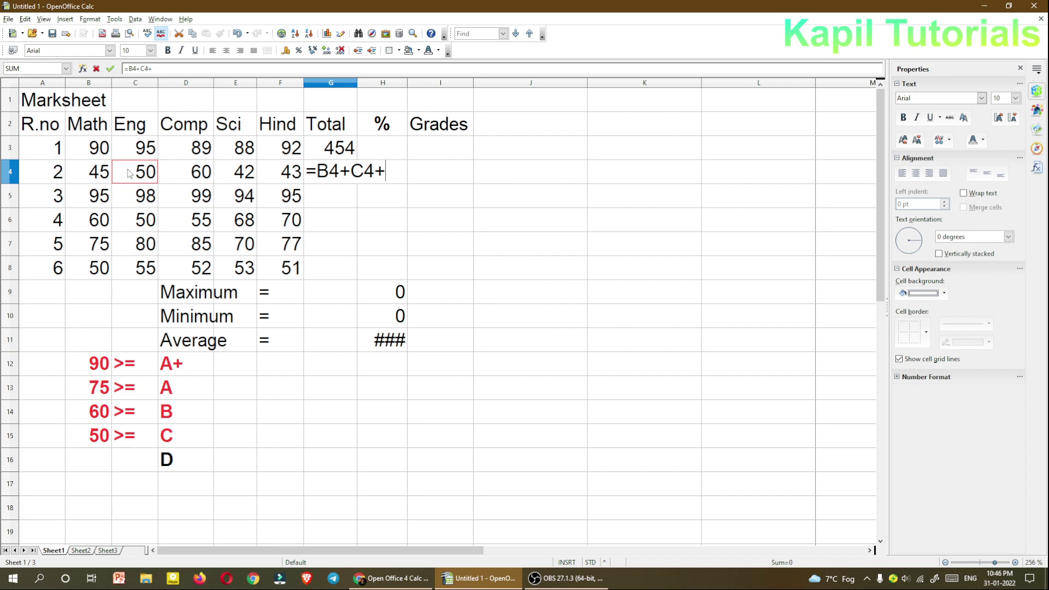
left_click(189, 174)
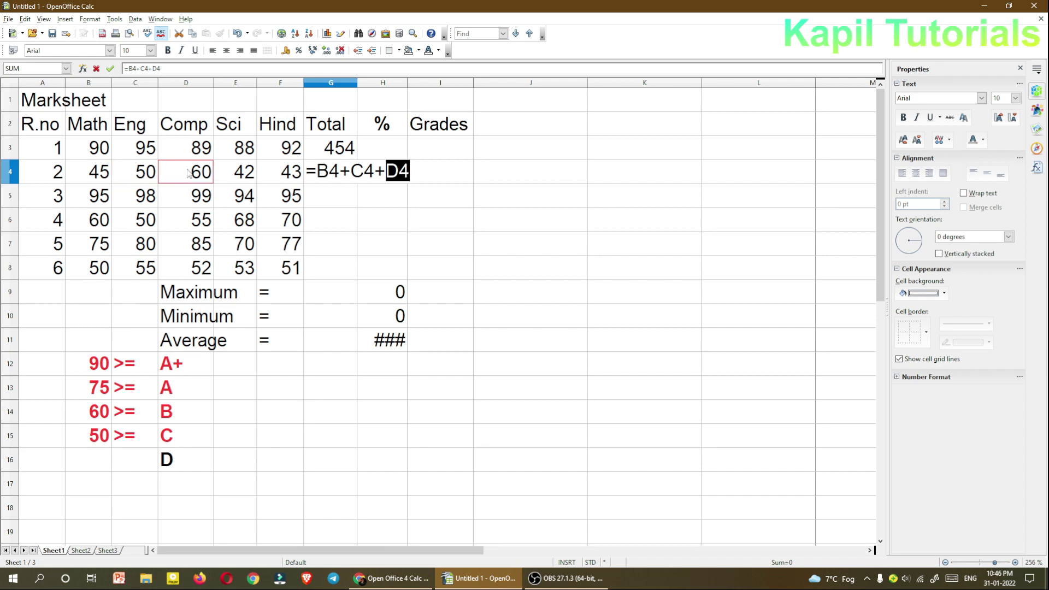
type("+")
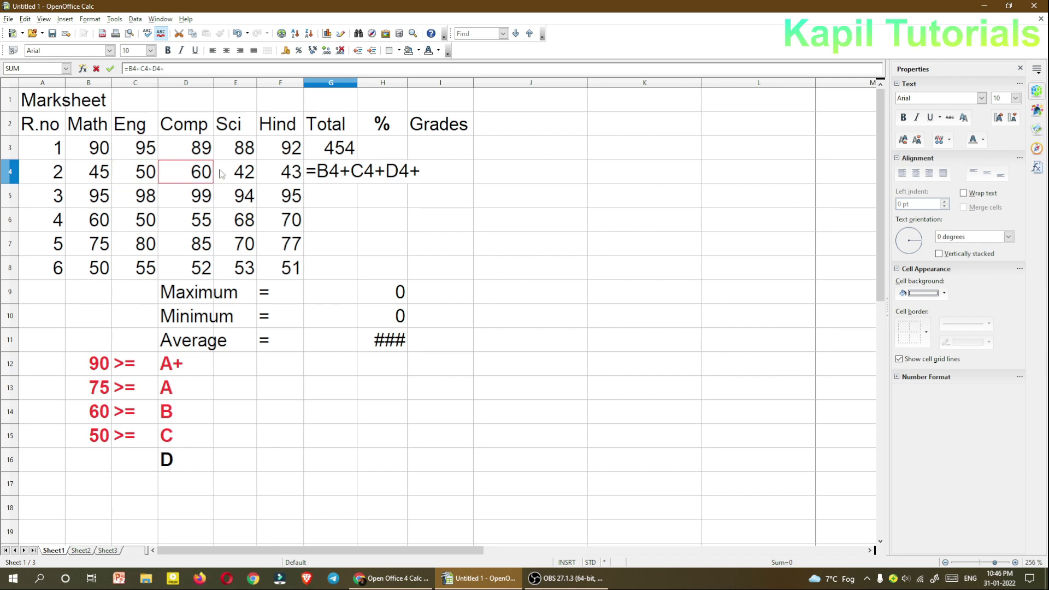
left_click(236, 173)
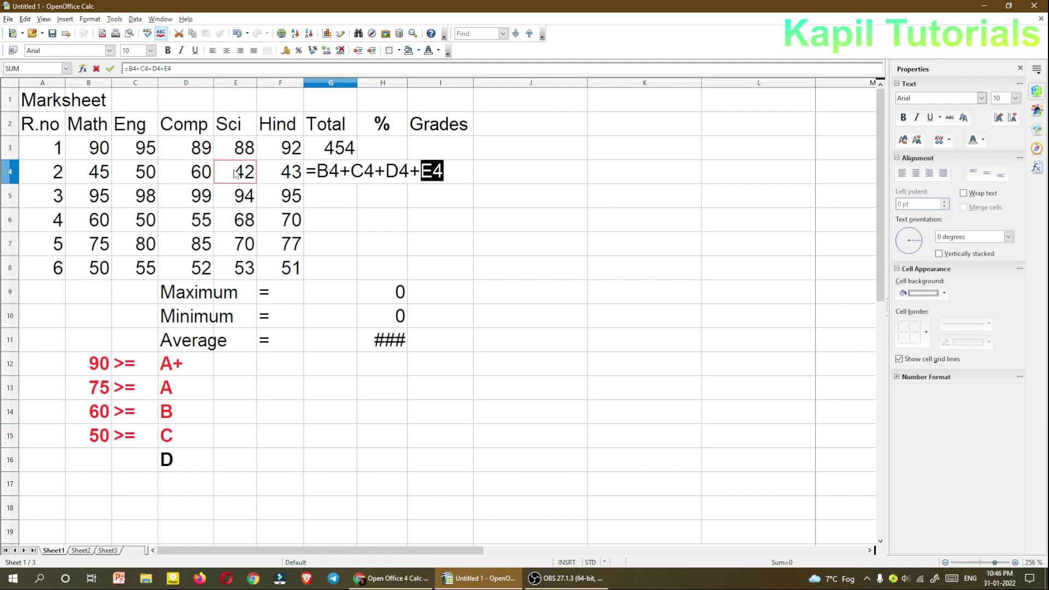
type("+")
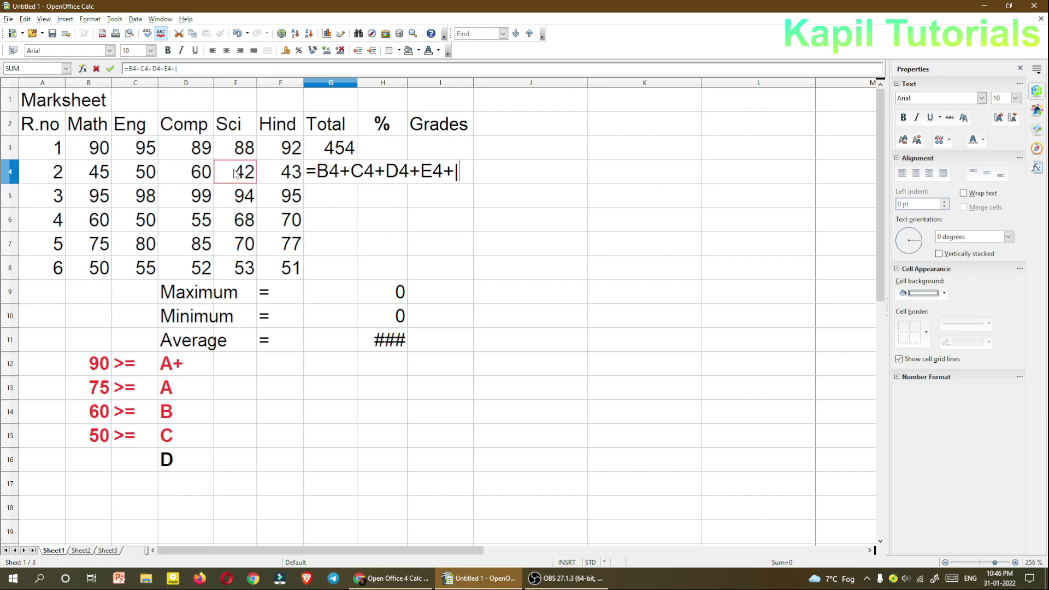
left_click(279, 174)
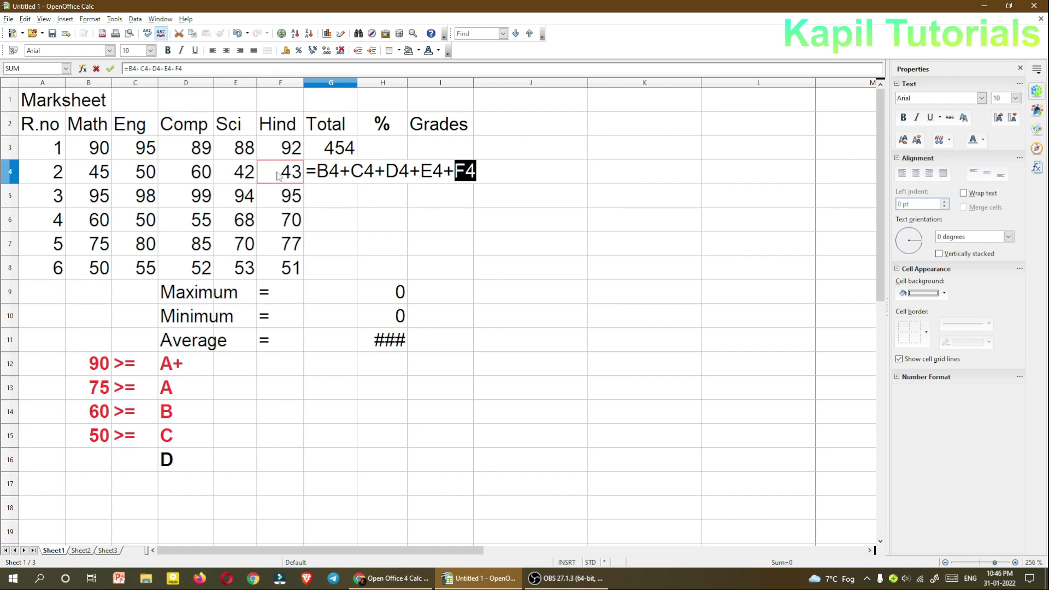
key("Return")
key("Up")
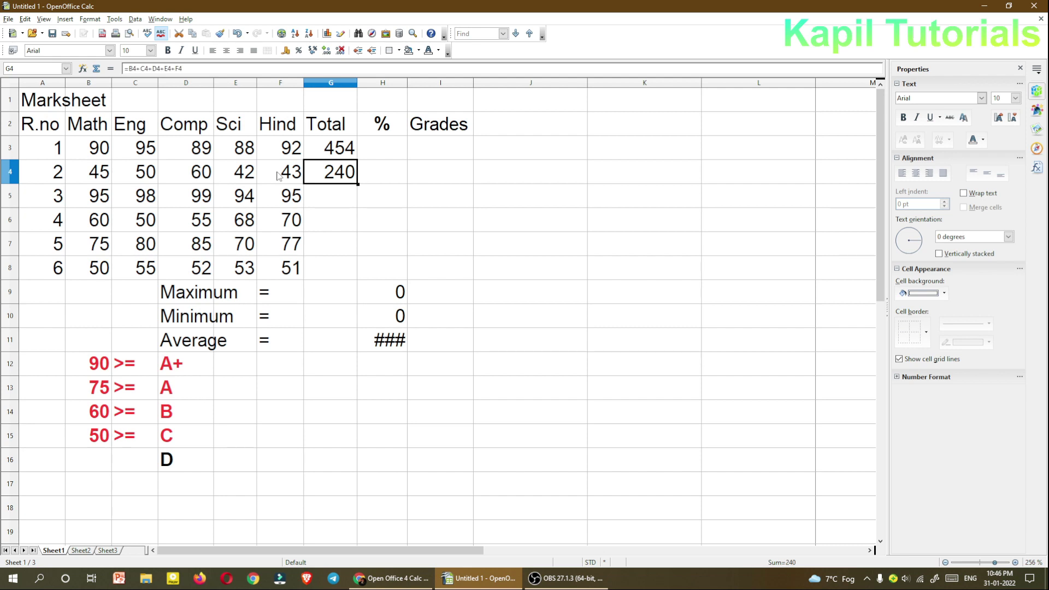
Step: Fill the SUM formula from G3 down through G8 to total the marks of all six students
left_click(322, 152)
double_click(322, 152)
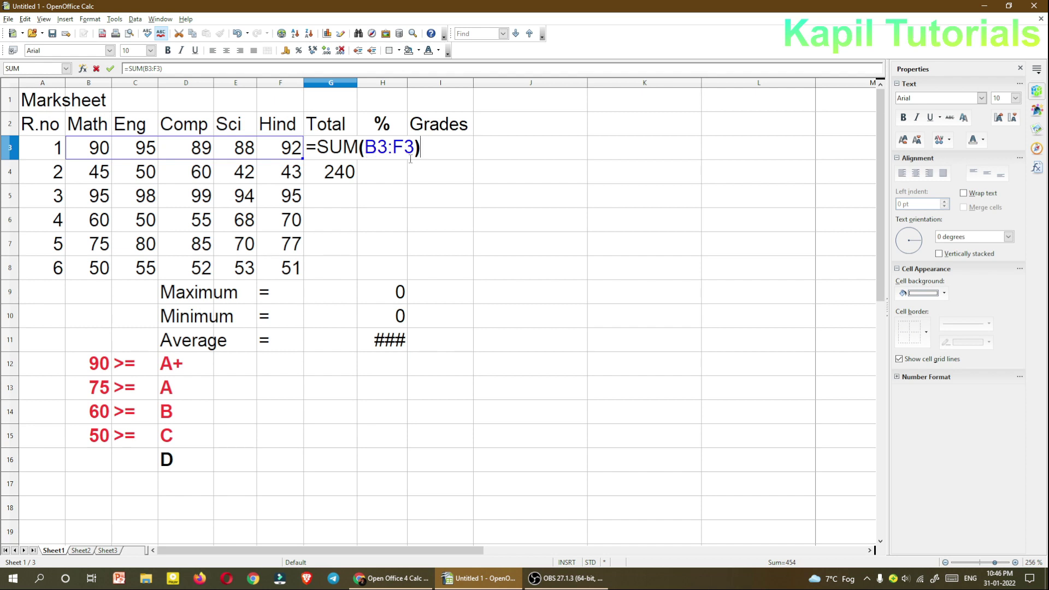
key("Return")
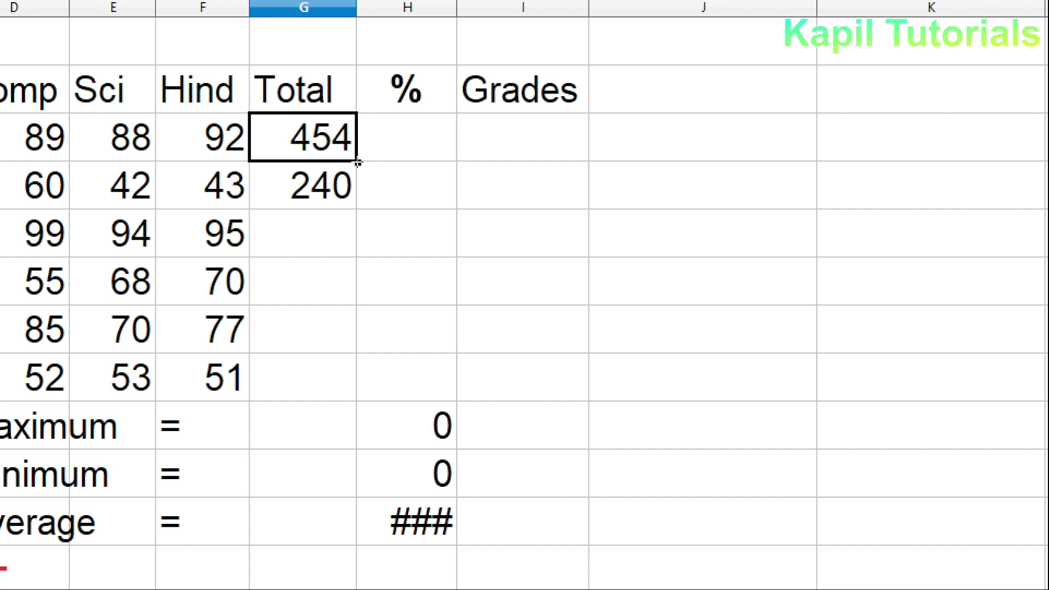
left_click_drag(358, 163, 348, 378)
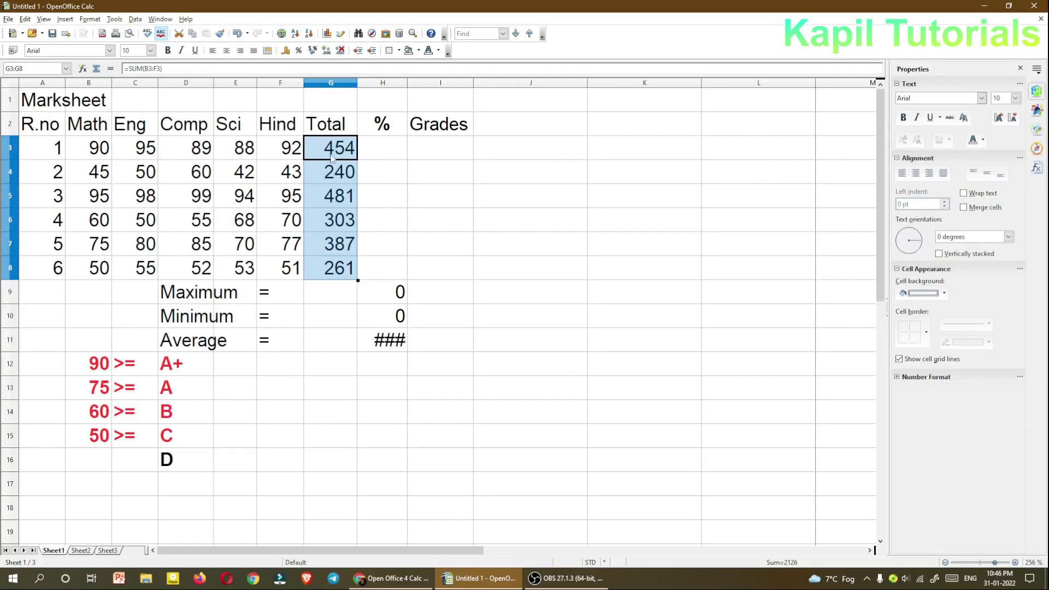
Step: Calculate the first student's percentage in cell H3 with the formula =(G3*100)/500
left_click(381, 150)
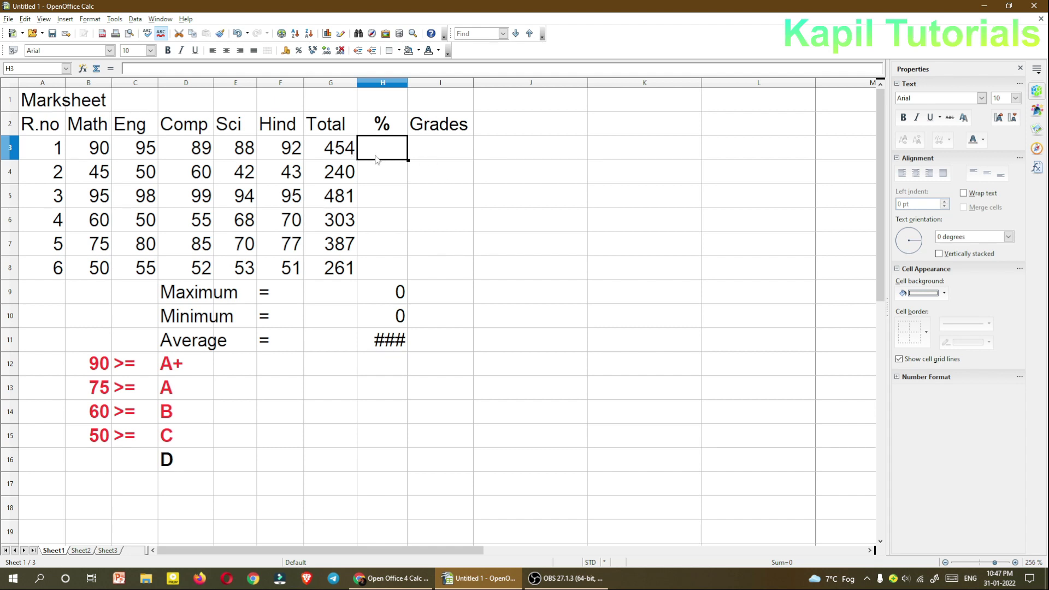
type("=")
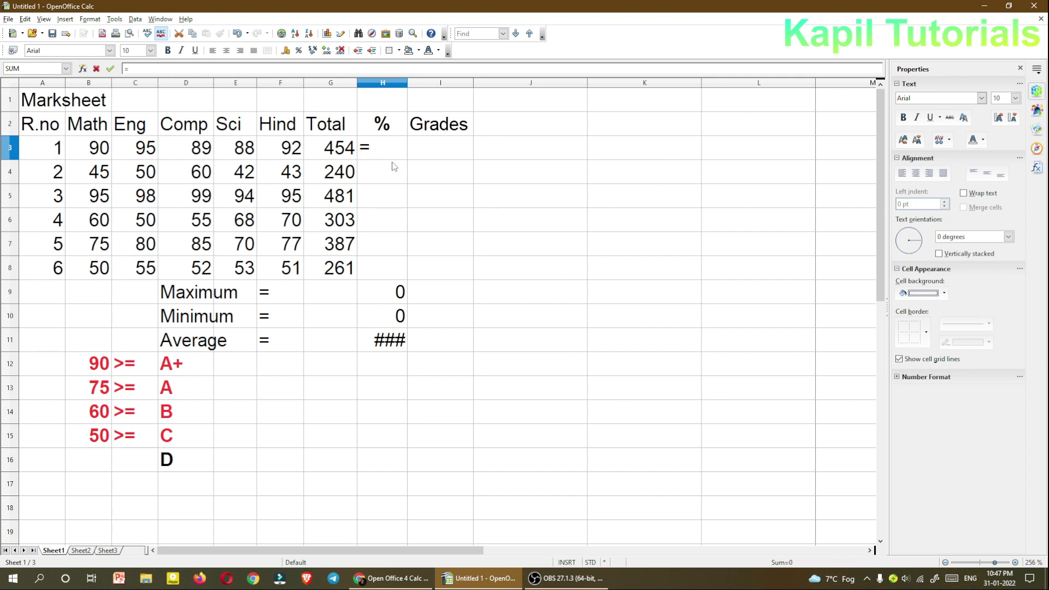
type("(")
key("BackSpace")
type("G3")
key("BackSpace")
key("BackSpace")
type("(G3")
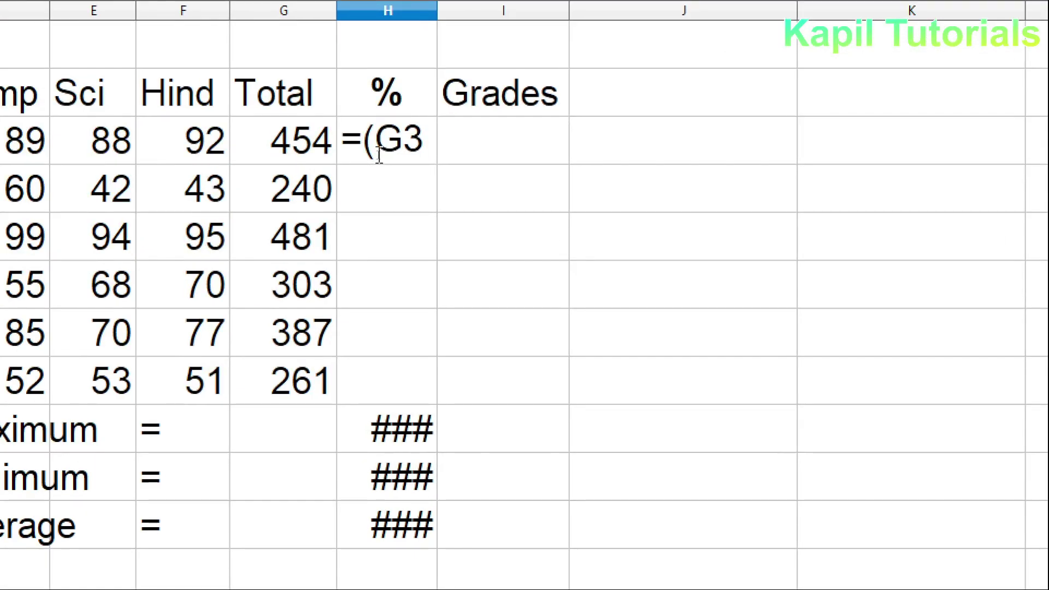
type("*100")
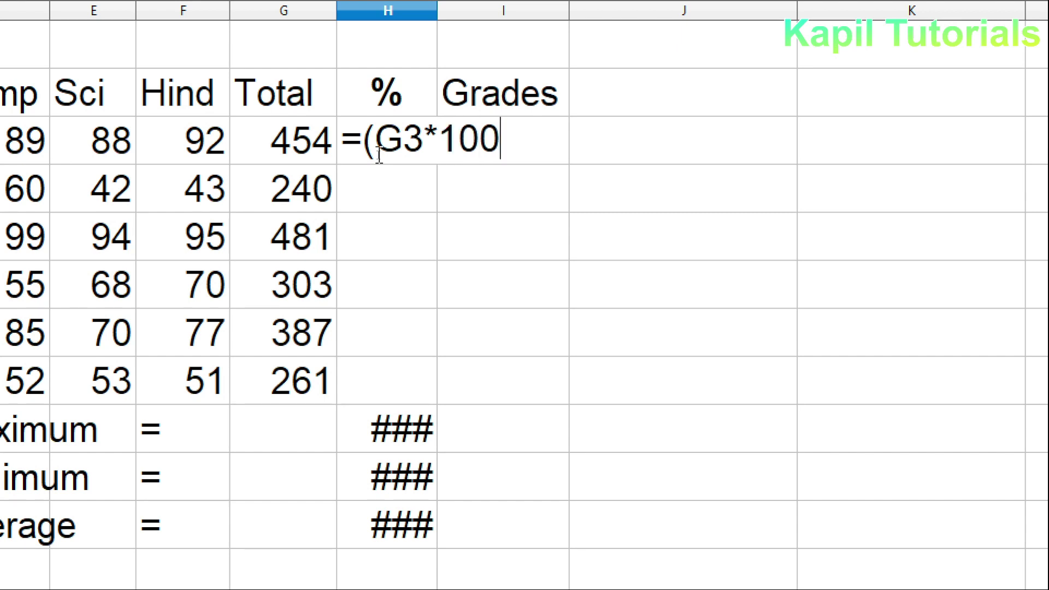
type(")/500")
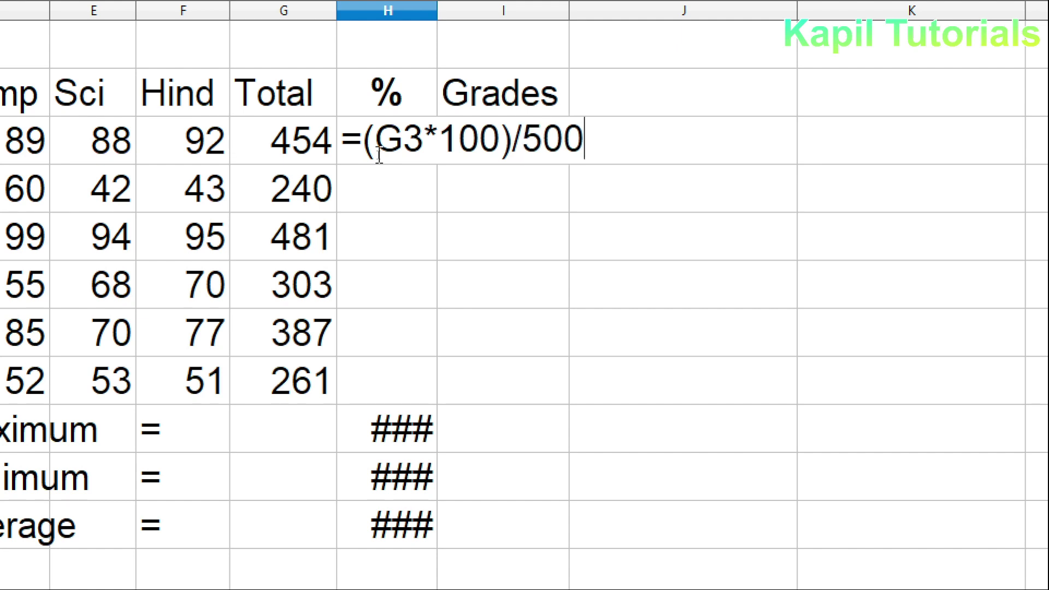
key("Return")
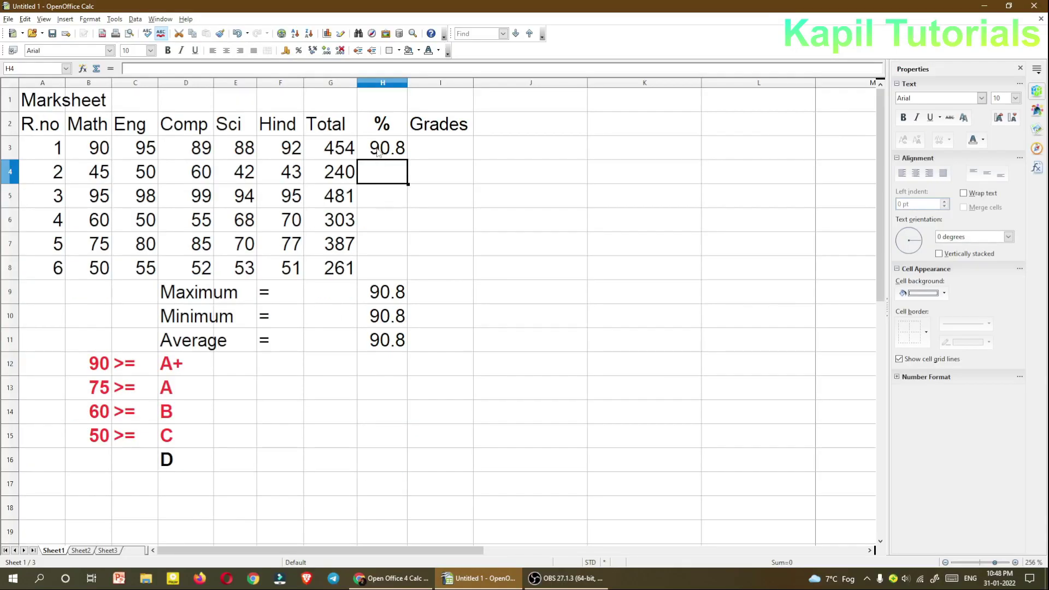
left_click(374, 142)
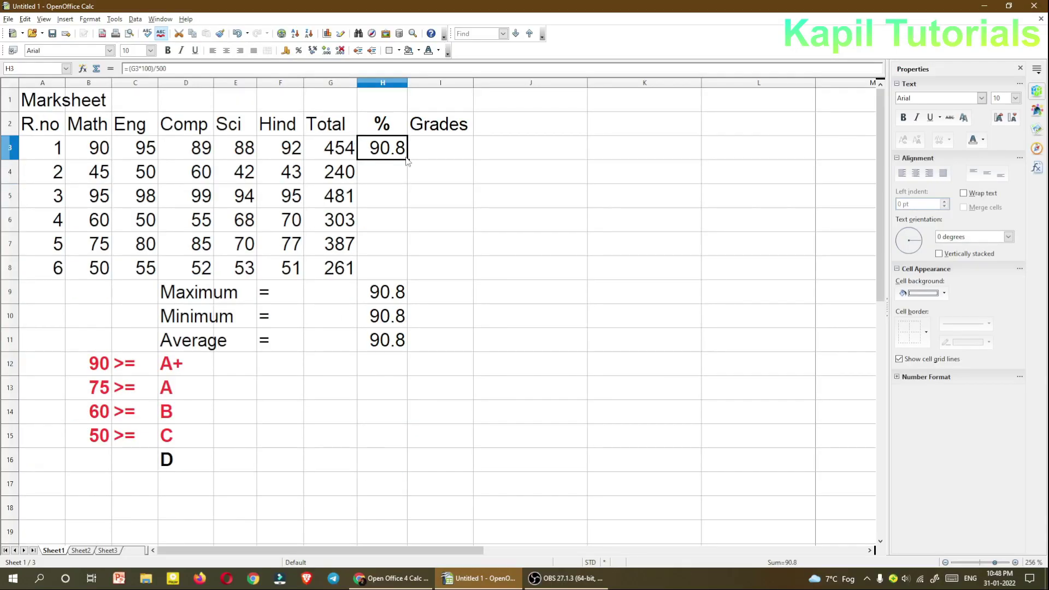
double_click(388, 150)
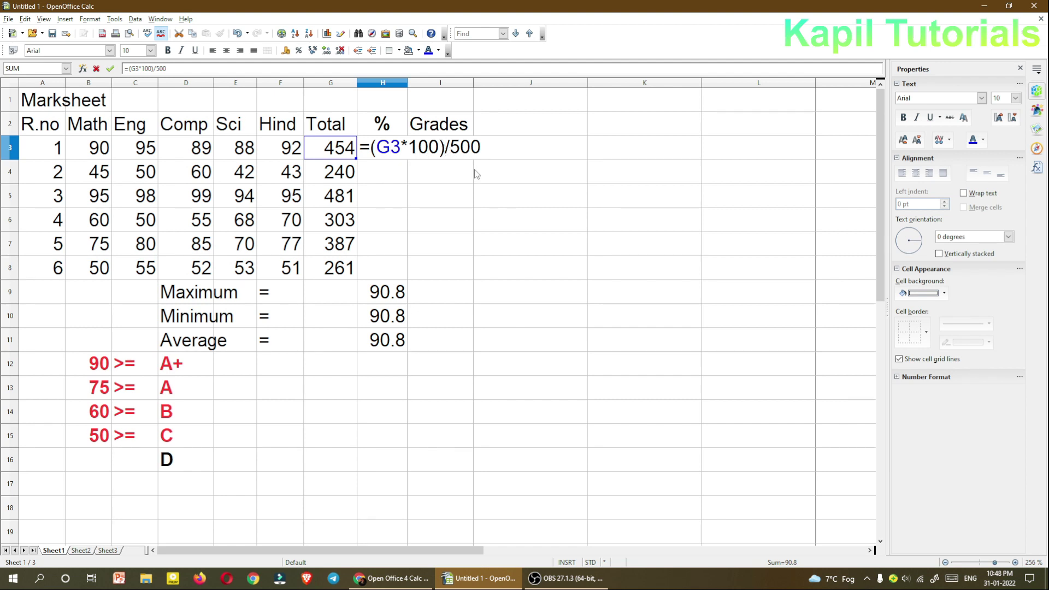
key("Return")
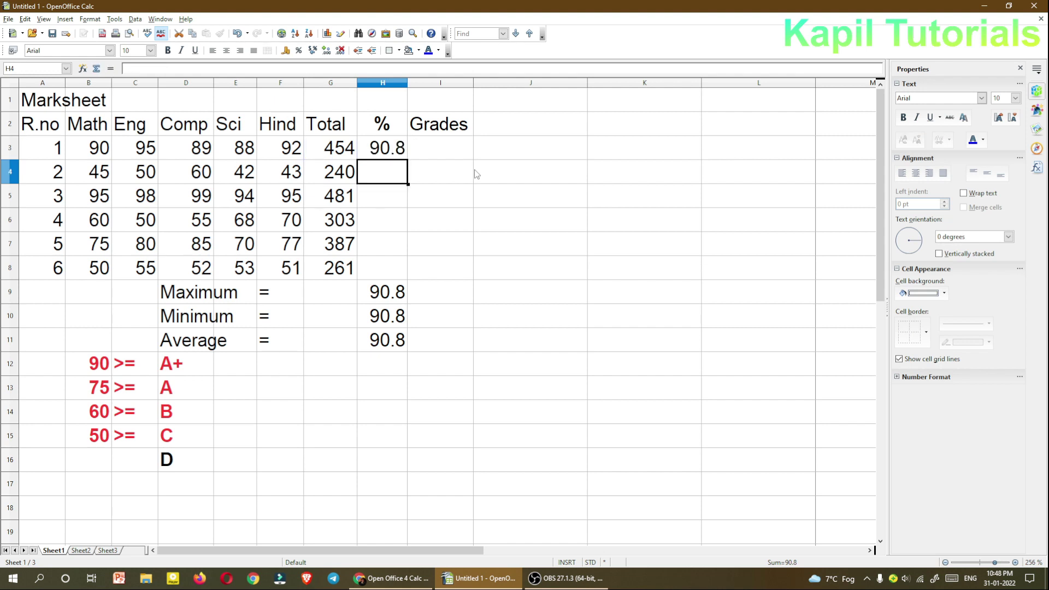
Step: Fill the percentage formula from H3 down through H8 for all six students
key("Up")
left_click_drag(408, 166, 401, 275)
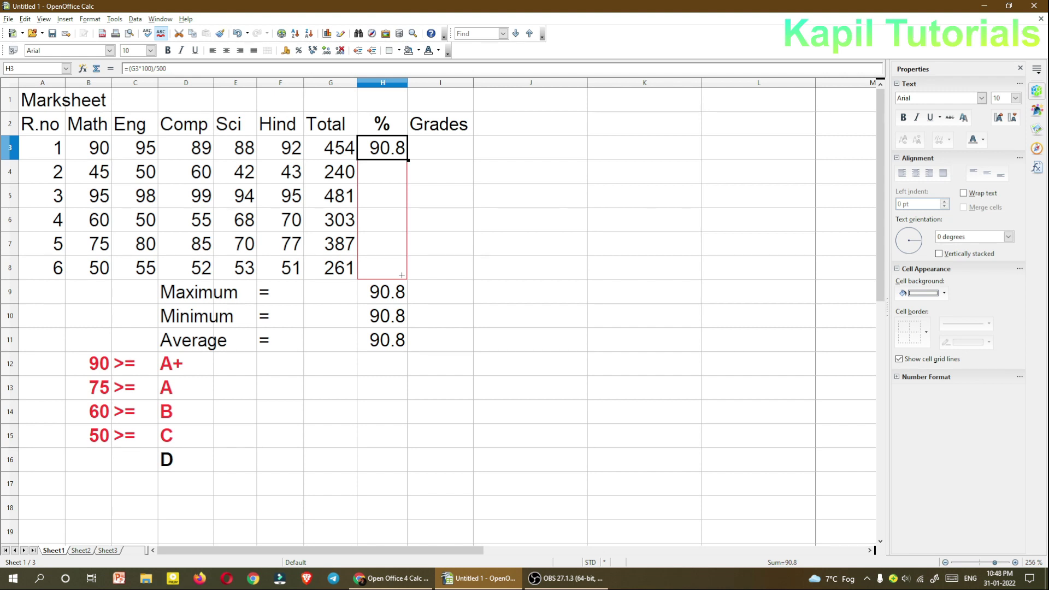
left_click_drag(401, 275, 402, 275)
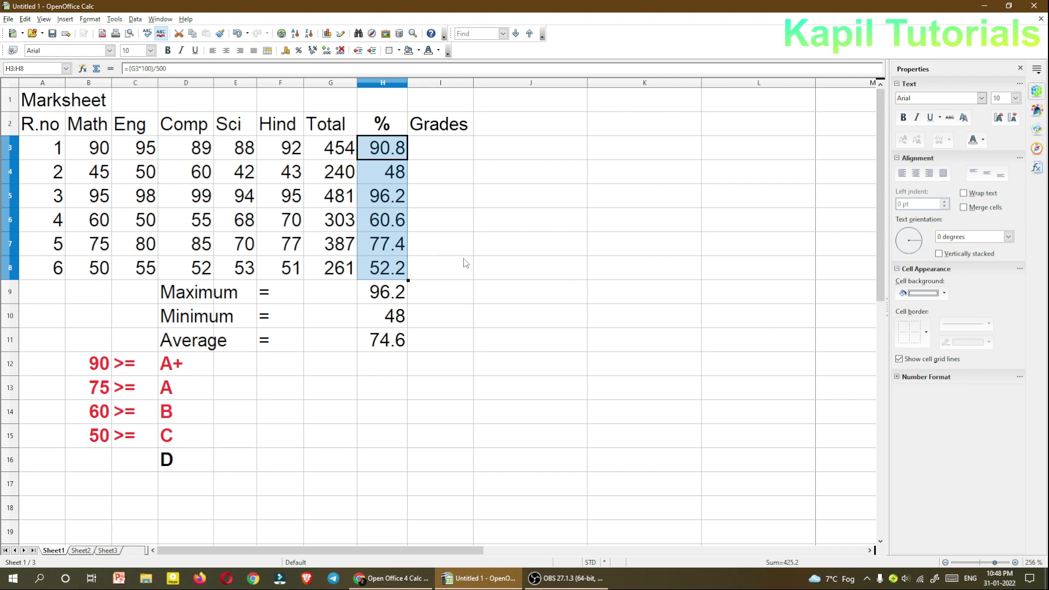
Step: Delete all contents of the maximum, minimum and average result cells H9:H11
left_click_drag(387, 295, 390, 337)
key("Delete")
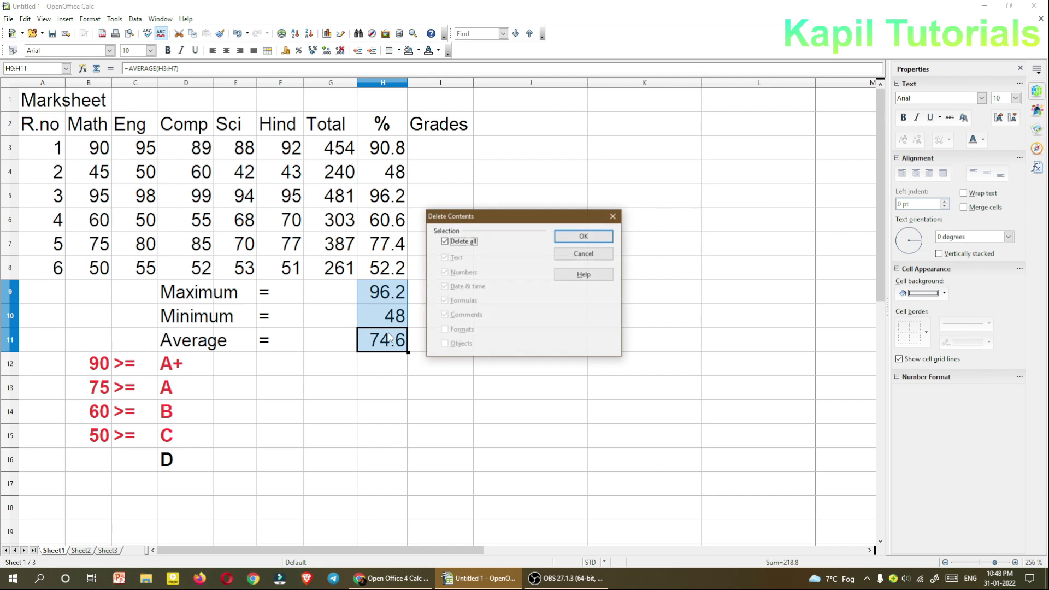
left_click(564, 239)
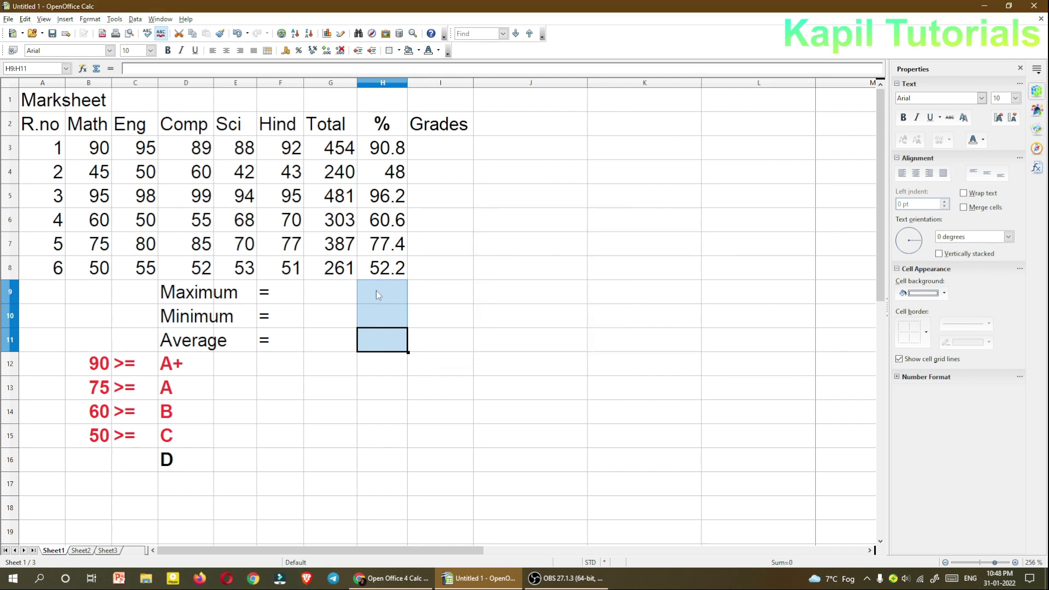
left_click(381, 299)
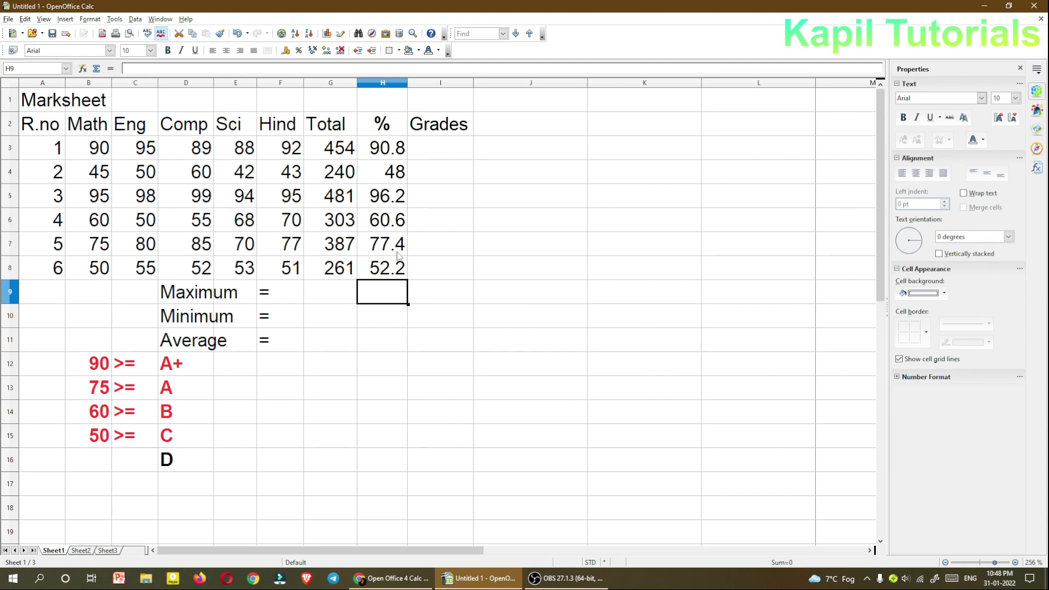
Step: Merge cells A1 through I1 and center the Marksheet title horizontally across them
left_click_drag(39, 100, 437, 107)
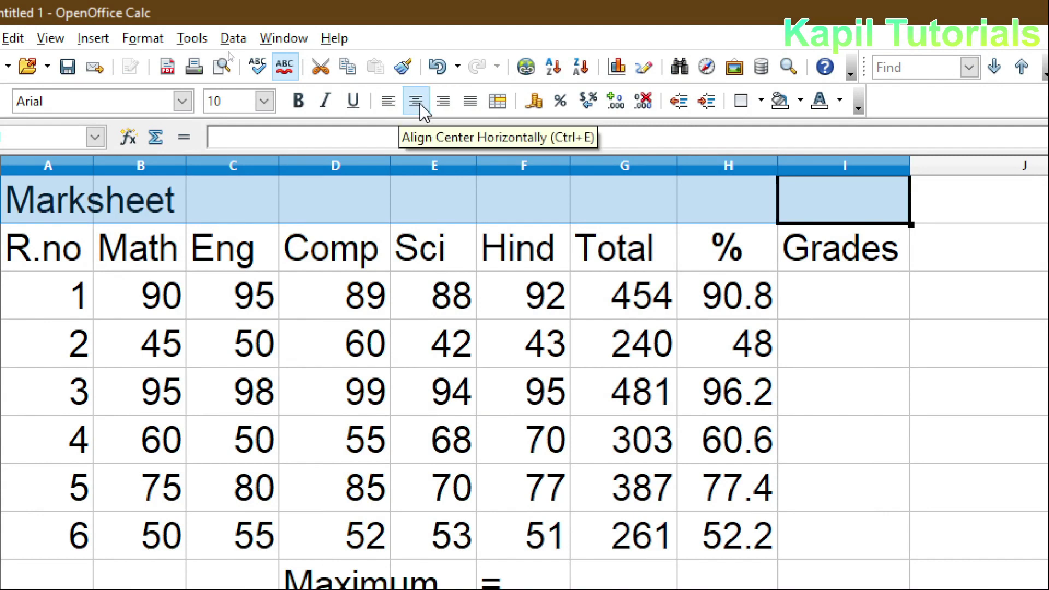
left_click(497, 103)
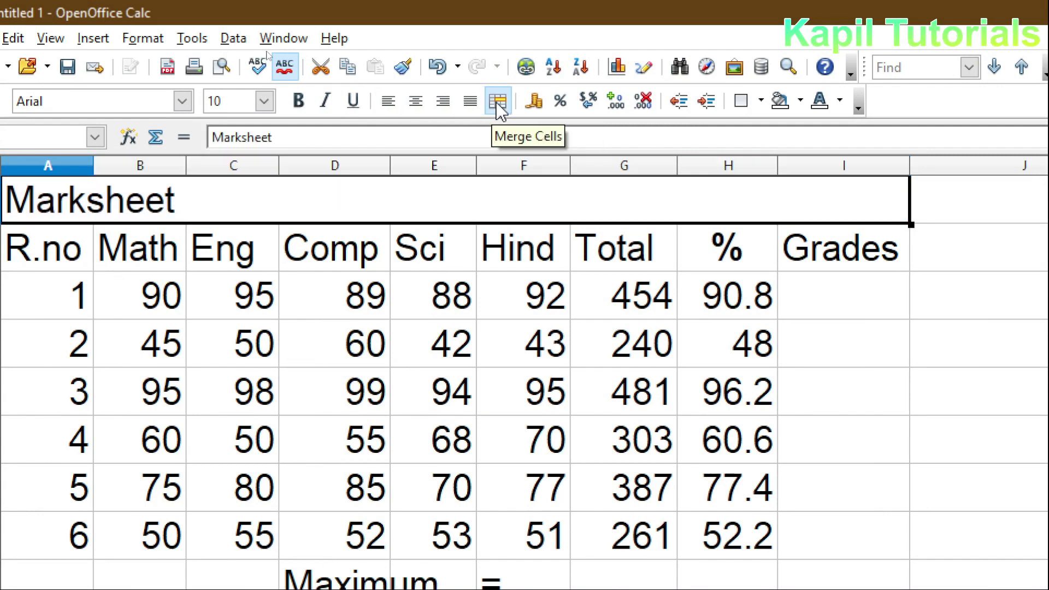
left_click(407, 103)
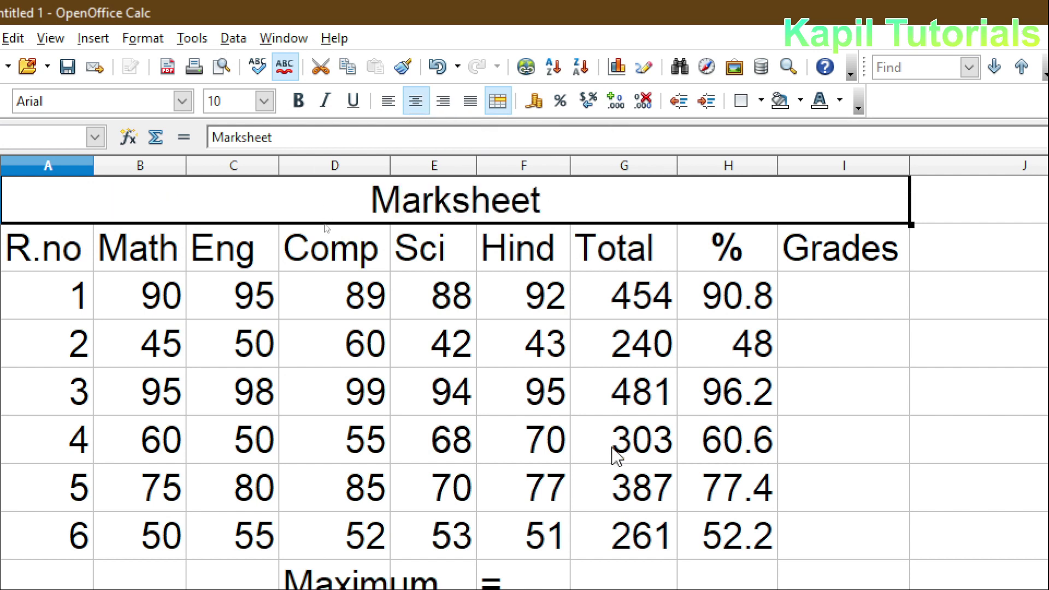
Step: Format the Marksheet title as bold, 12 pt, with an orange font color
left_click(299, 101)
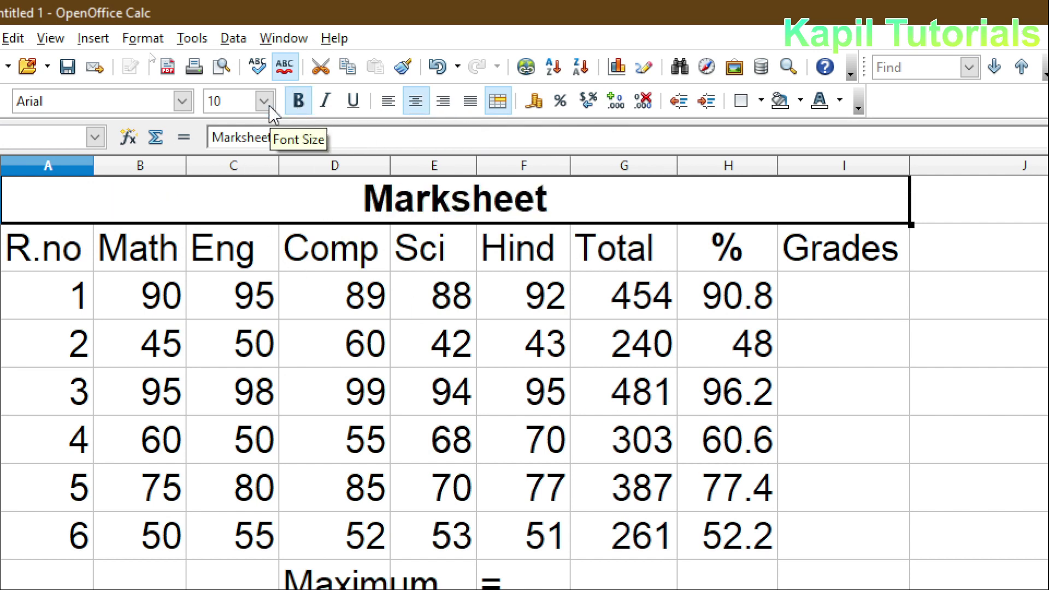
left_click(264, 102)
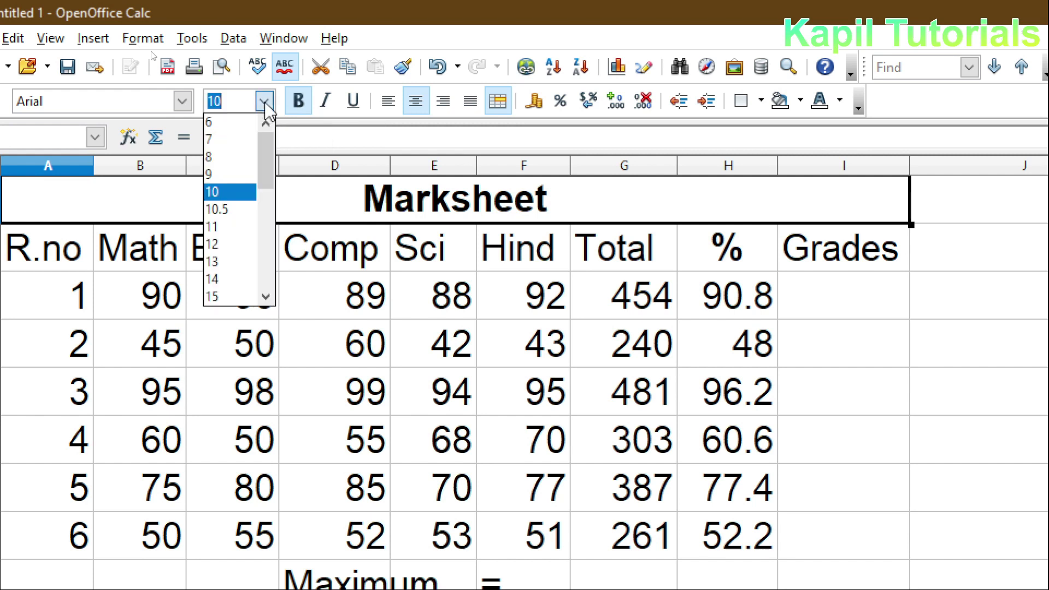
left_click(235, 244)
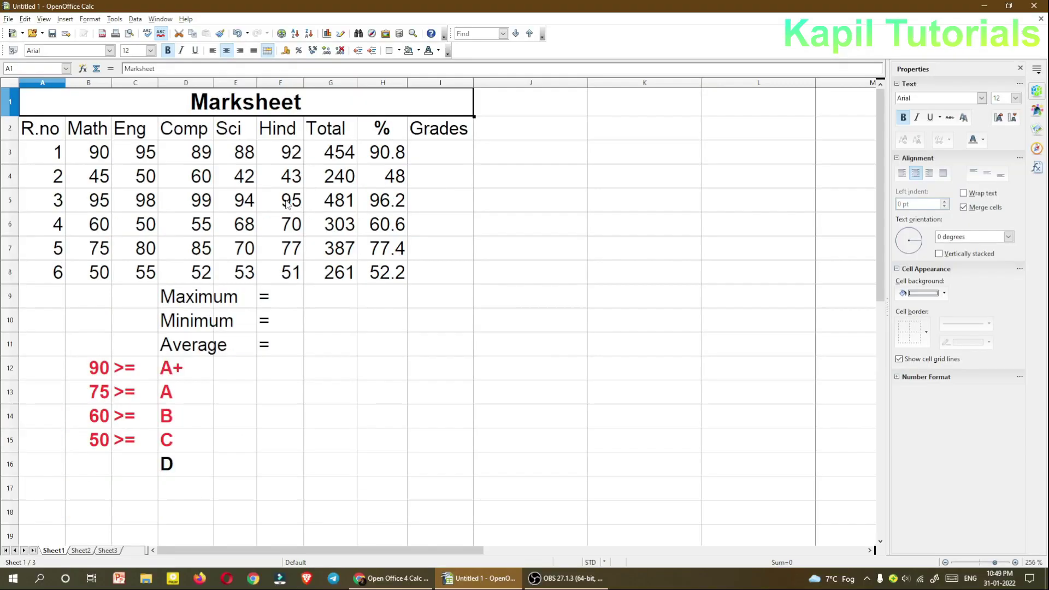
left_click(438, 51)
left_click(436, 82)
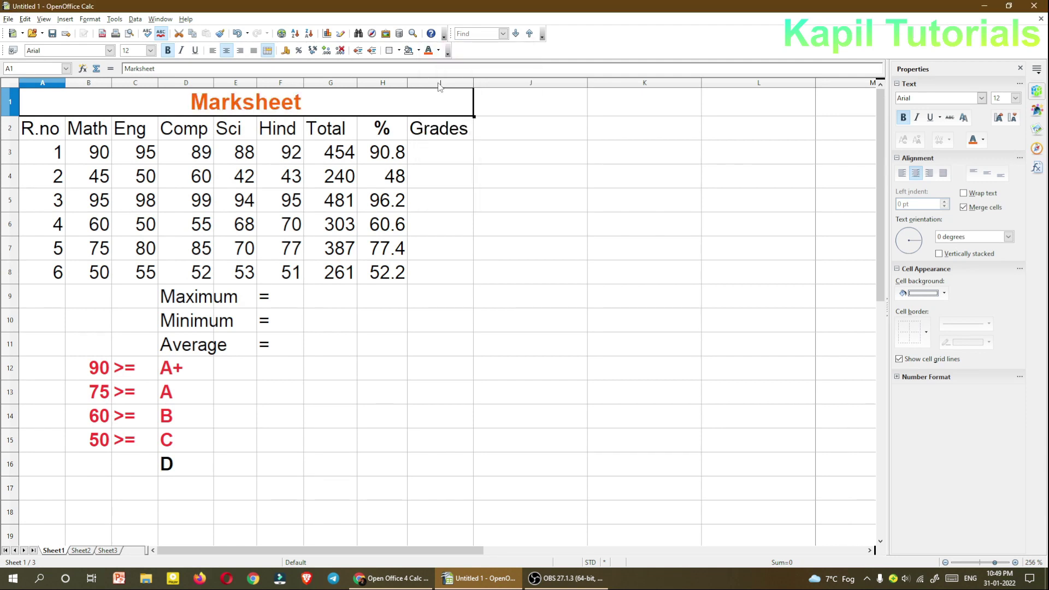
left_click(393, 295)
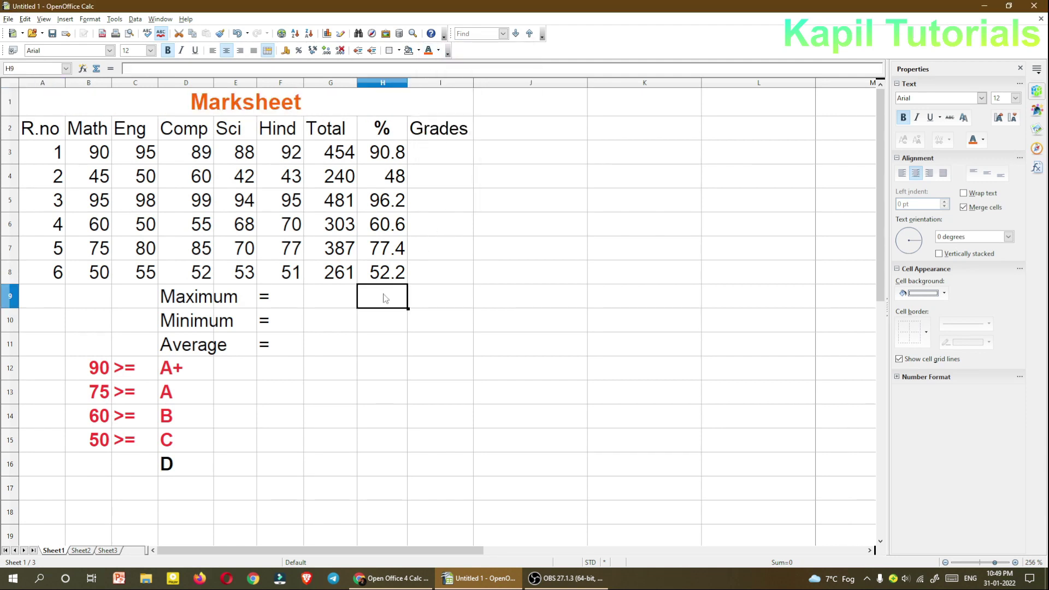
Step: Make the column headings in A2:I2, from R.no to Grades, bold
left_click_drag(41, 133, 431, 134)
left_click(168, 50)
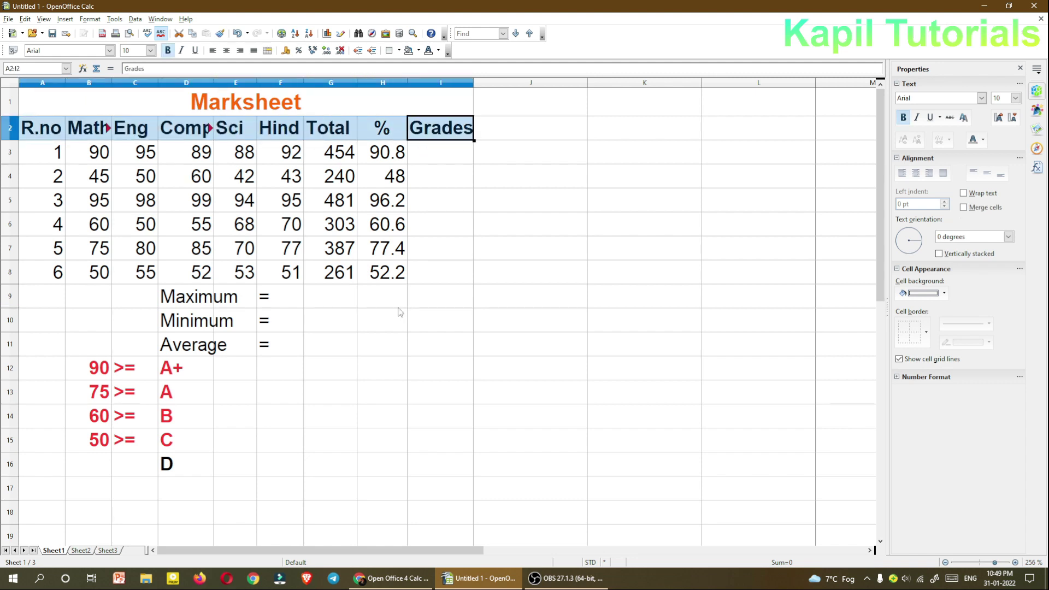
left_click(398, 319)
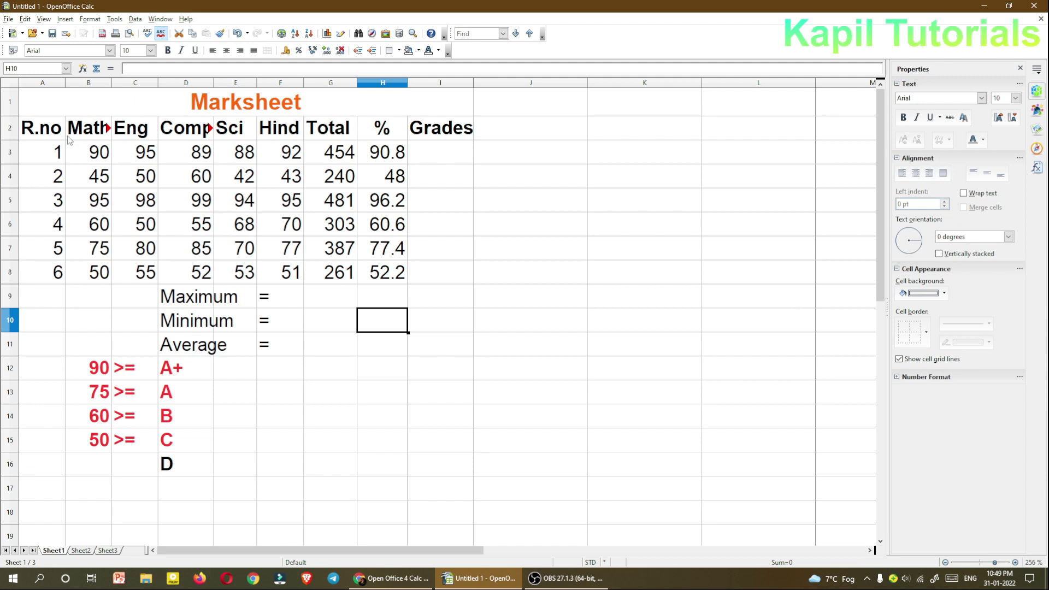
Step: Apply outer and inner borders to every cell of the marks table A2:I8
left_click_drag(45, 134, 426, 267)
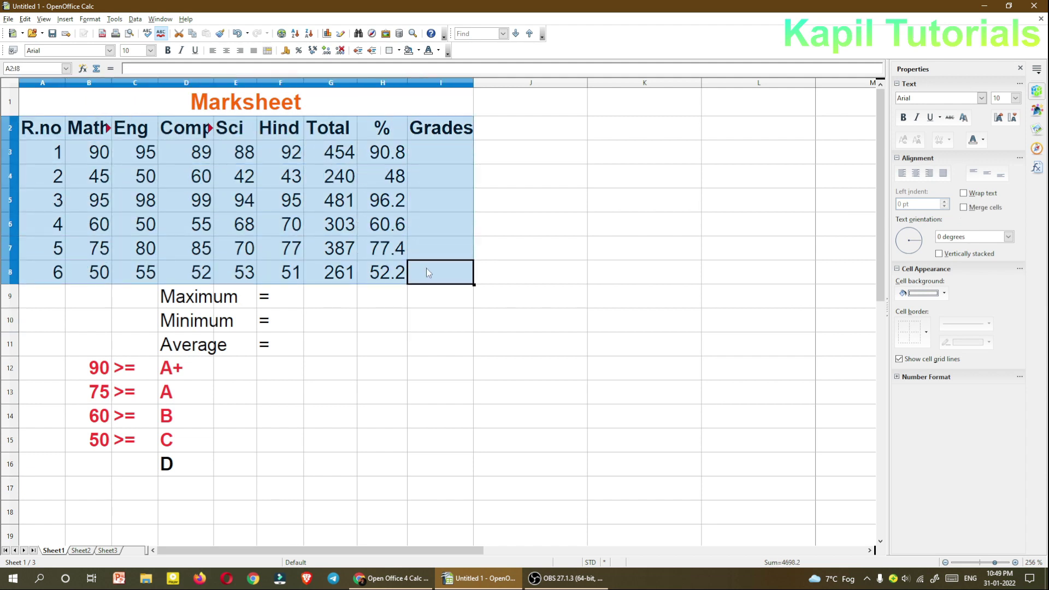
left_click(399, 51)
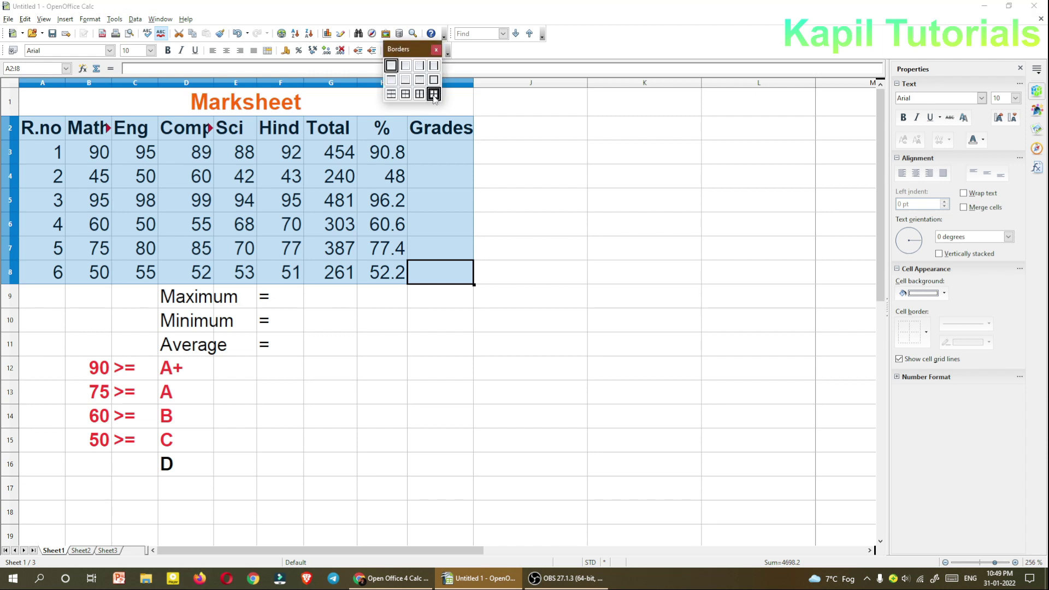
left_click(435, 95)
left_click(422, 348)
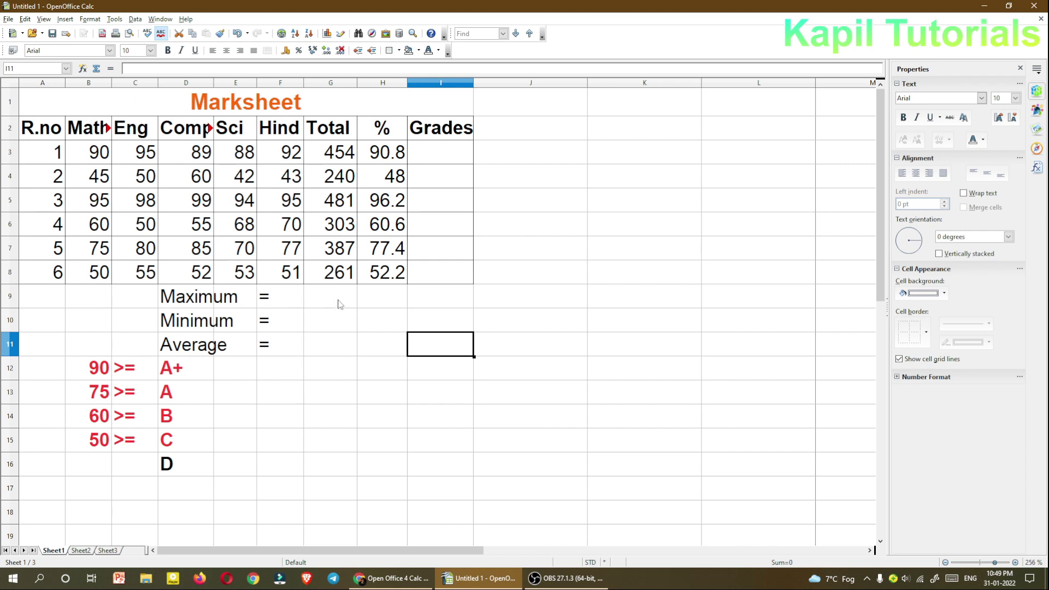
Step: Calculate the maximum percentage in cell H9 with the formula =MAX(H3:H8)
left_click(374, 303)
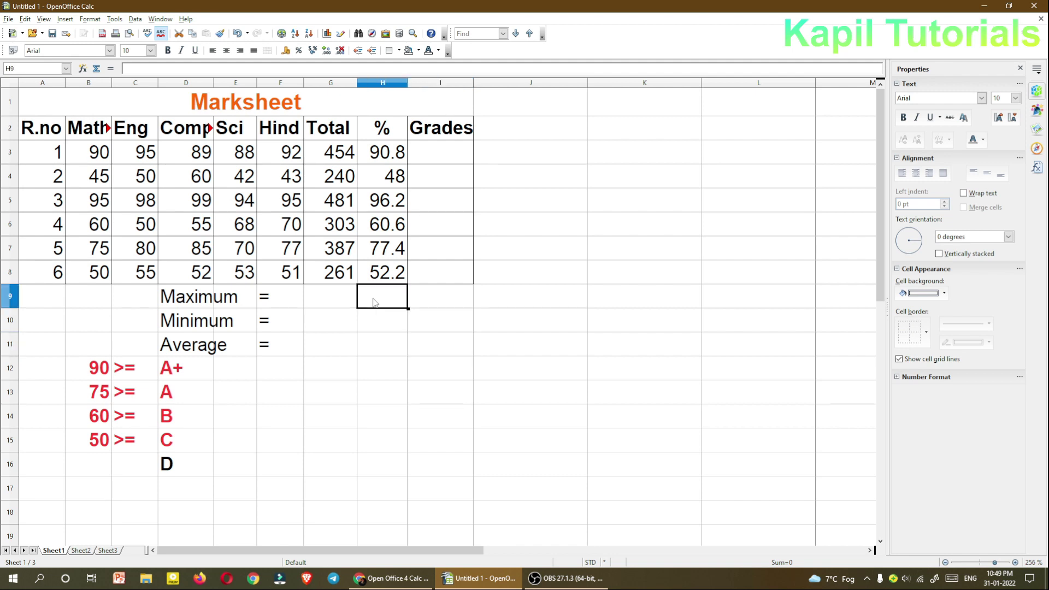
type("=")
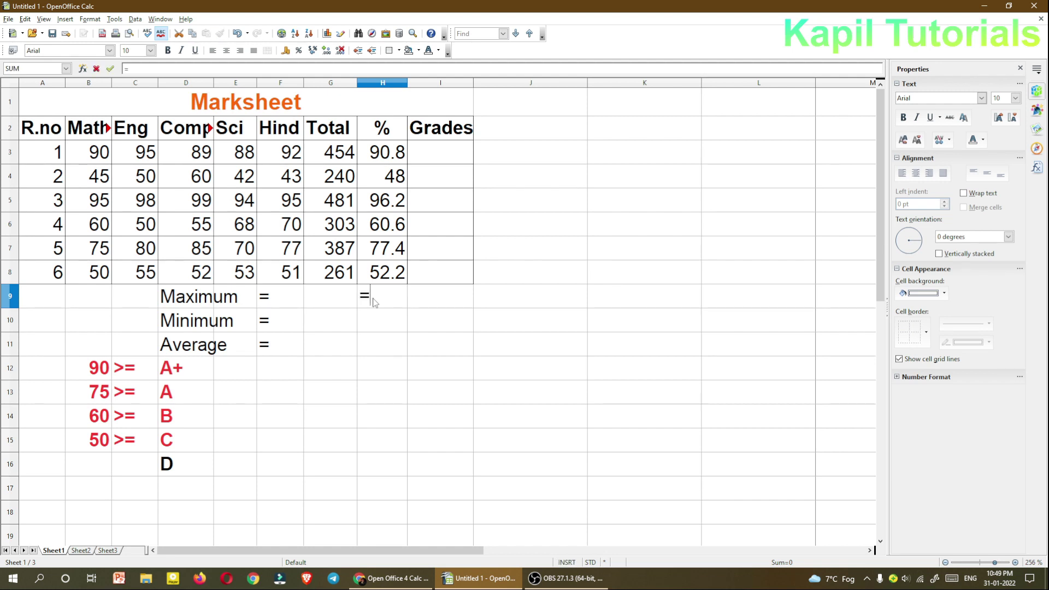
type("MAX")
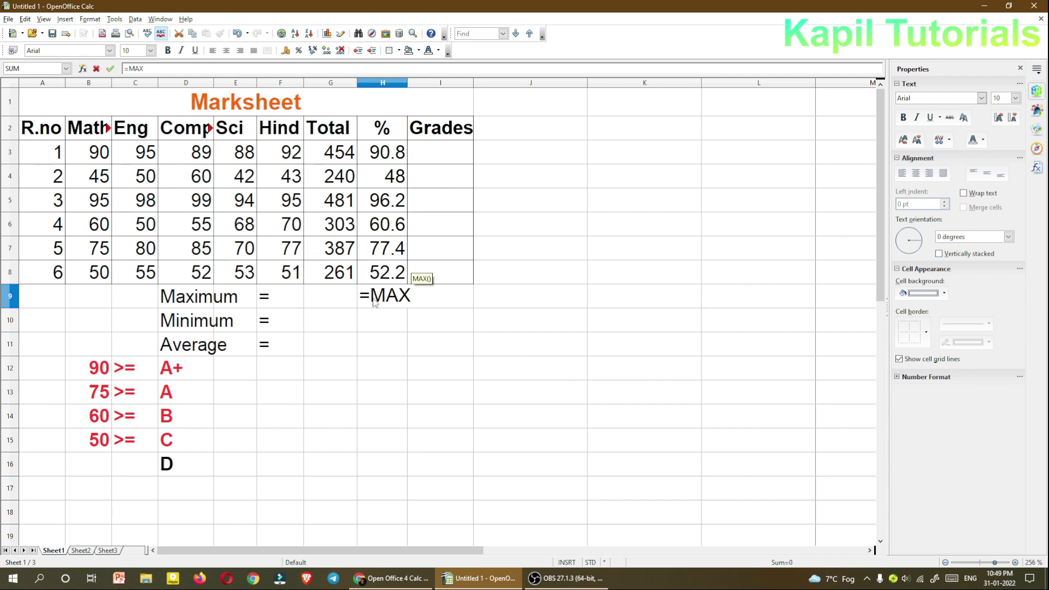
type("(")
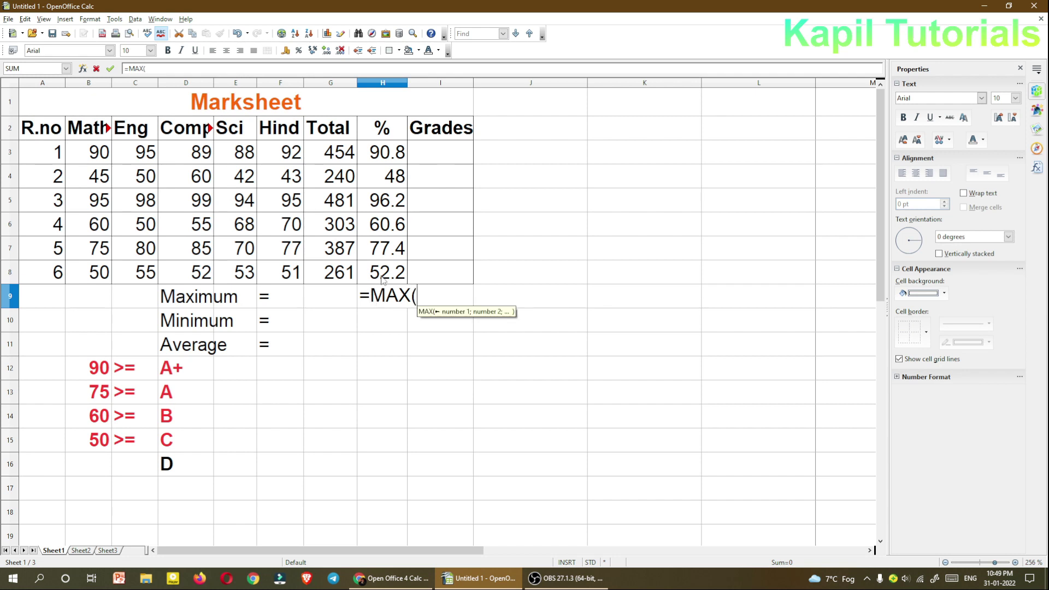
left_click_drag(381, 278, 380, 162)
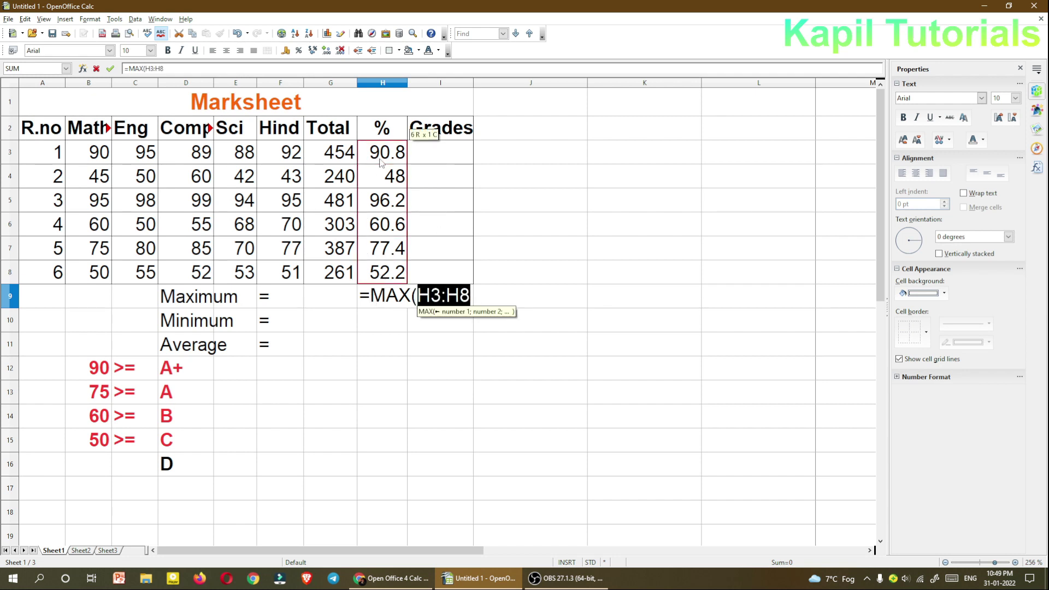
type(")")
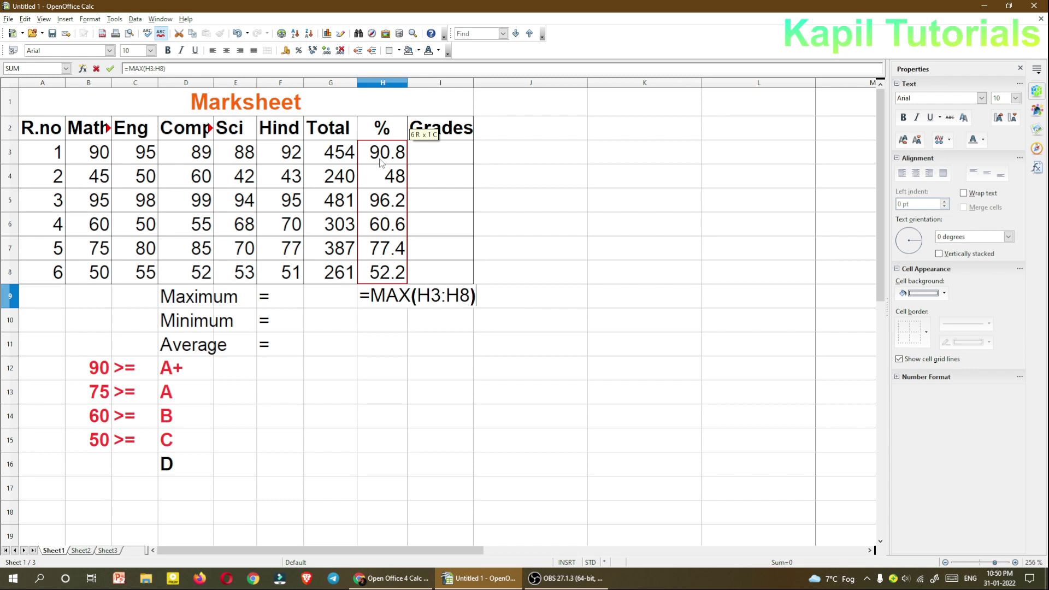
key("Return")
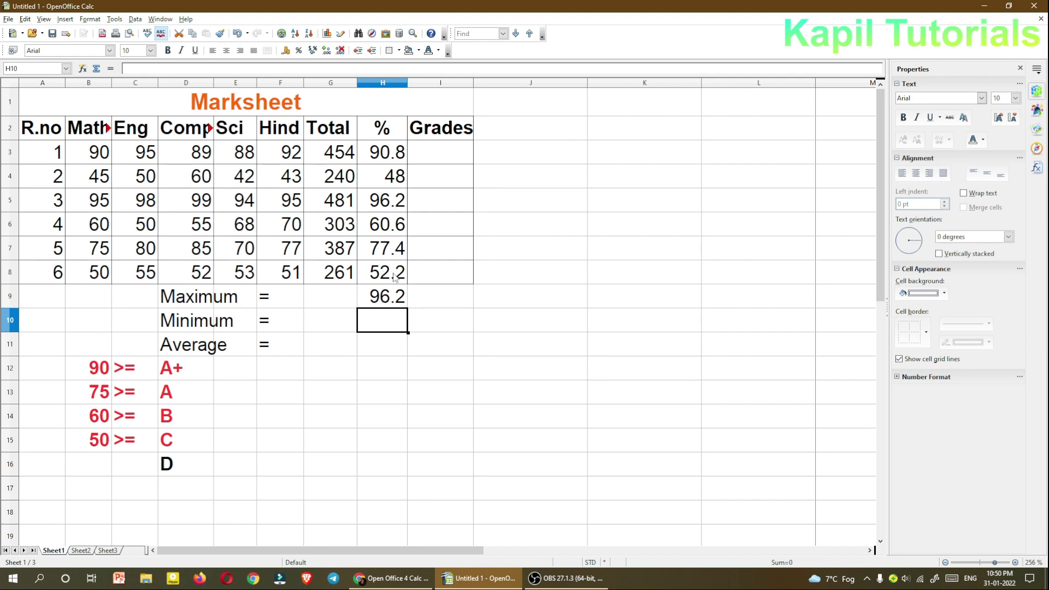
Step: Calculate the minimum percentage in cell H10 with the formula =MIN(H3:H8)
left_click(384, 299)
left_click(381, 326)
type("=")
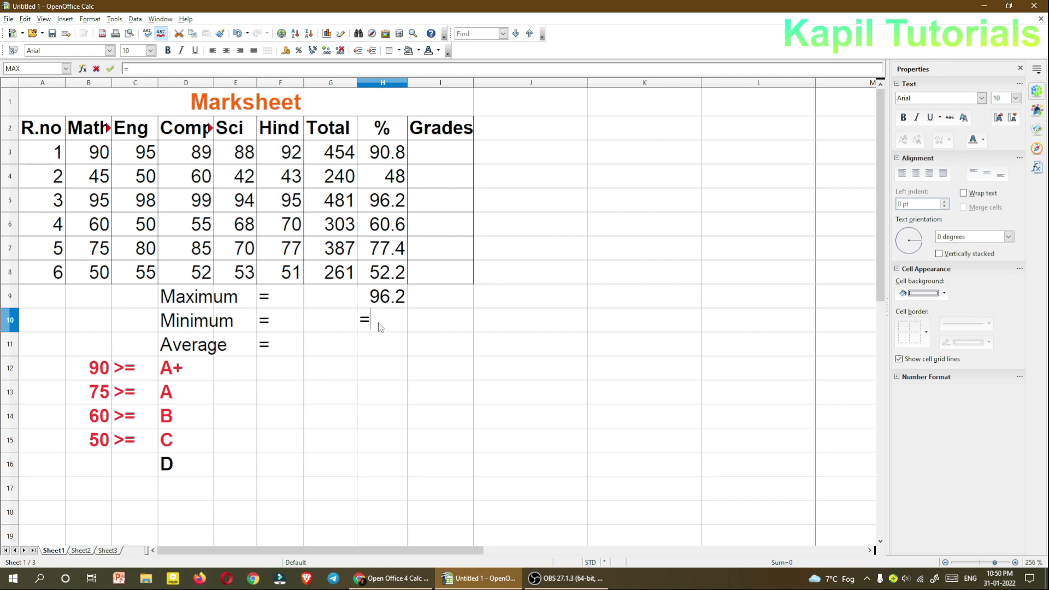
type("MIN")
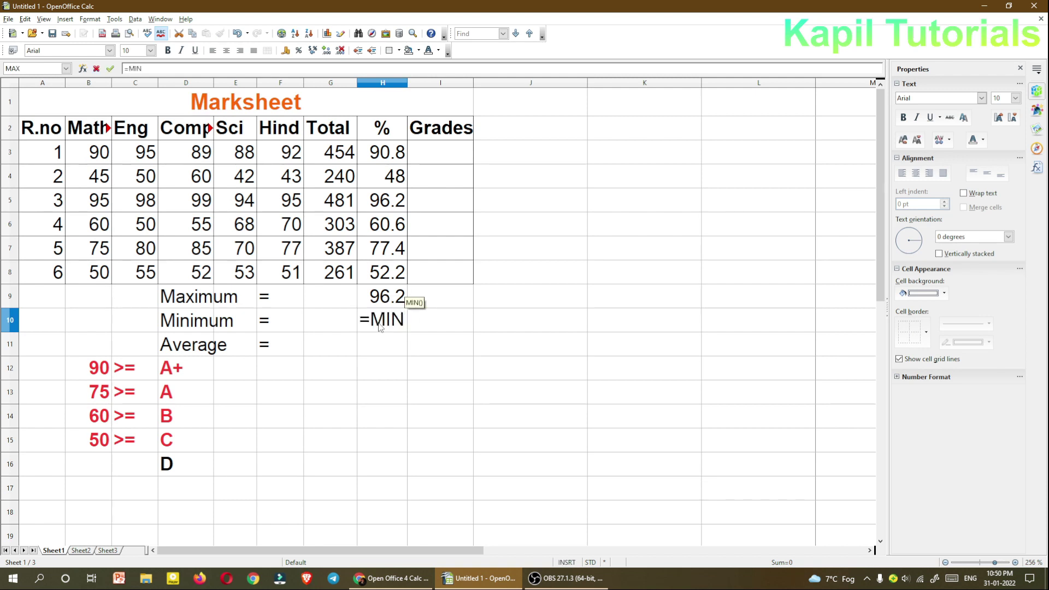
type("(")
left_click_drag(384, 281, 390, 165)
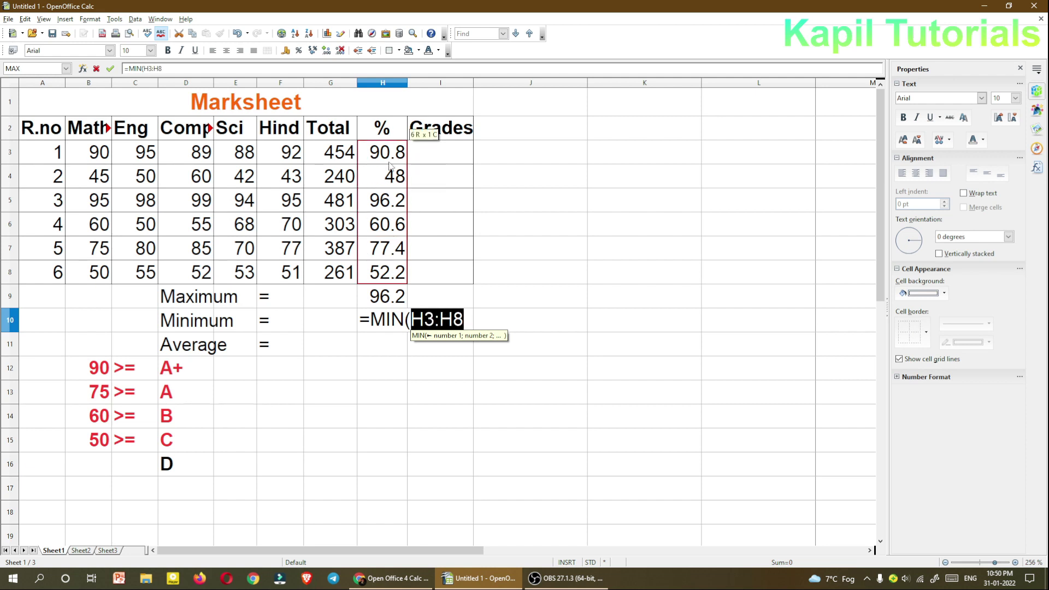
type(")")
key("Return")
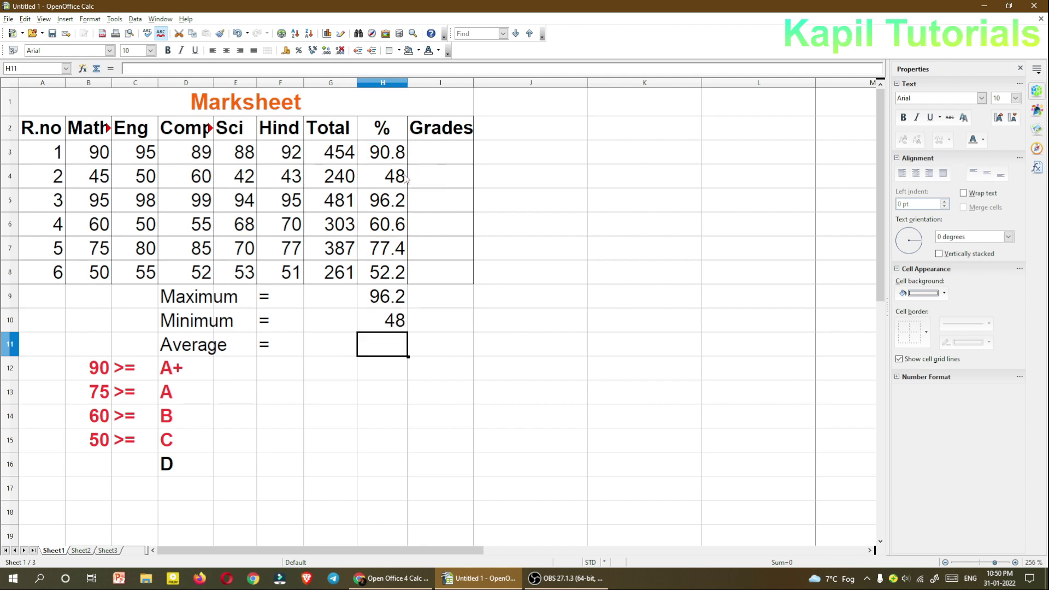
Step: Calculate the average percentage in cell H11 with the formula =AVERAGE(H3:H8)
type("=")
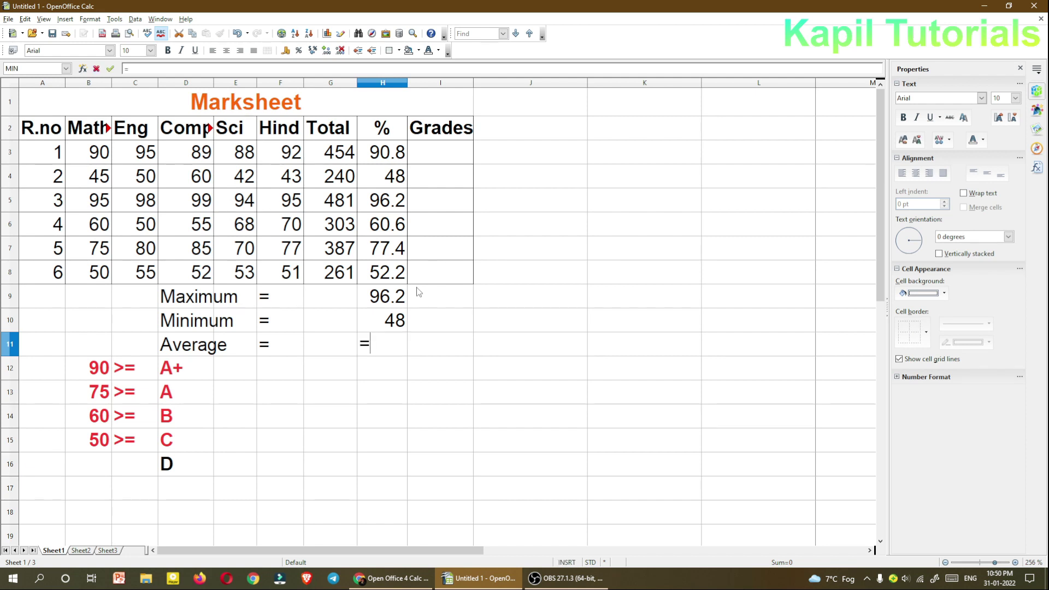
type("AVERAGE")
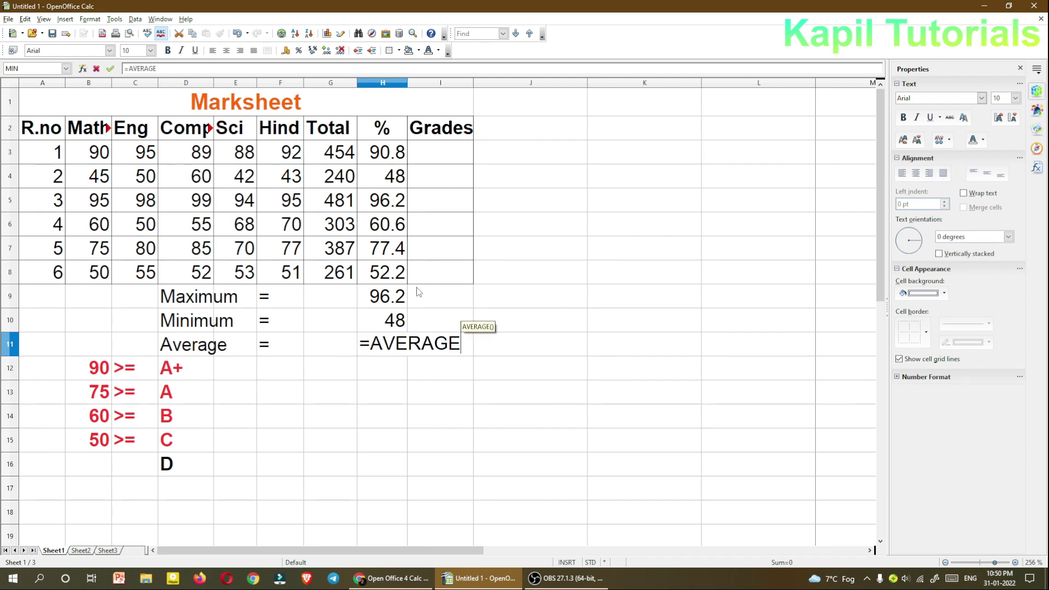
type("(")
left_click_drag(389, 277, 395, 160)
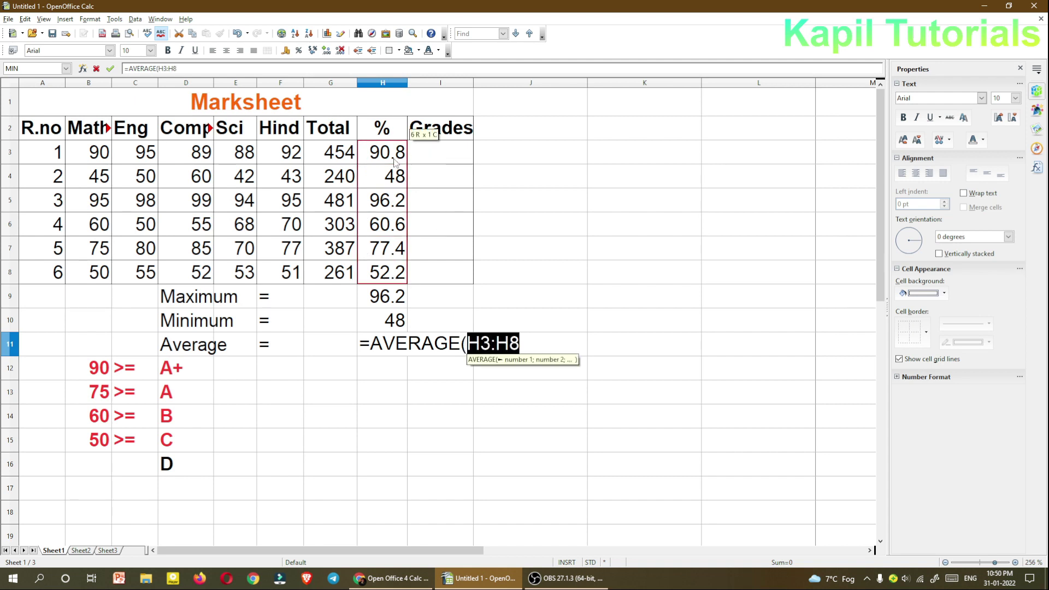
type(")")
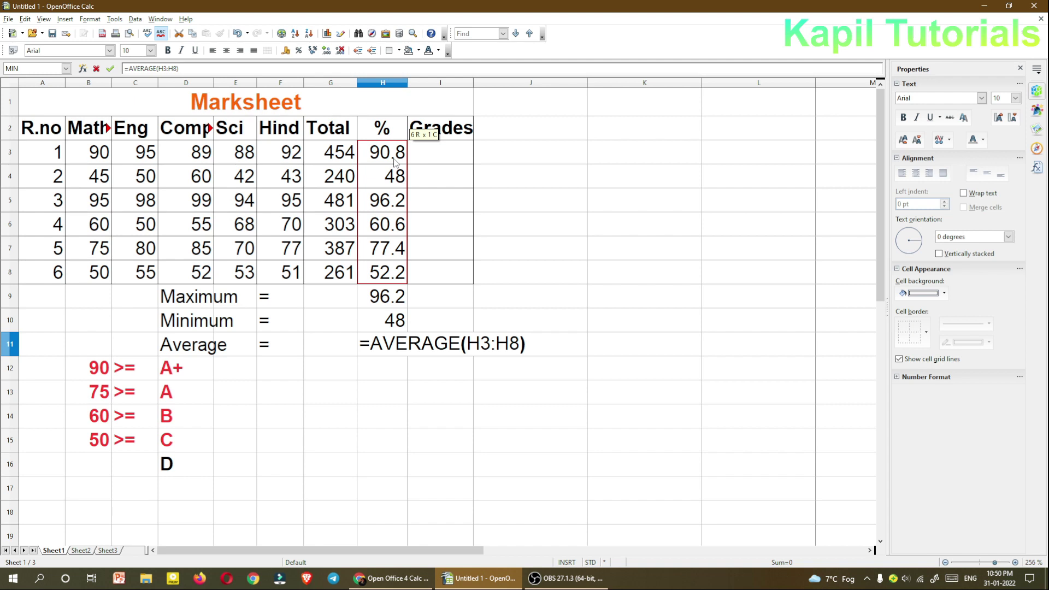
key("Return")
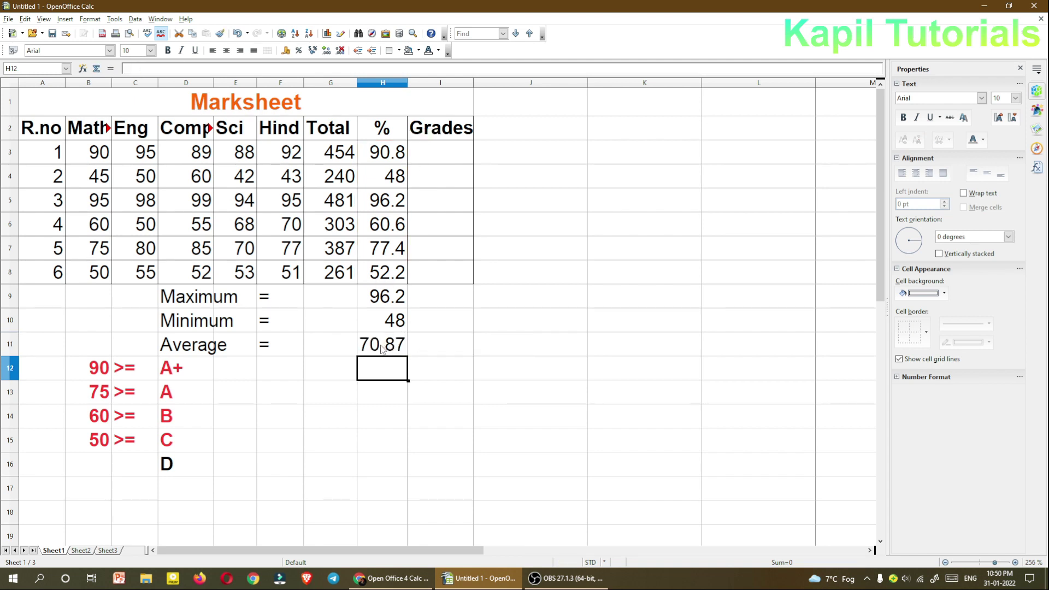
Step: Format the percentages in H3:H8 to show no decimal places
left_click_drag(386, 154, 395, 269)
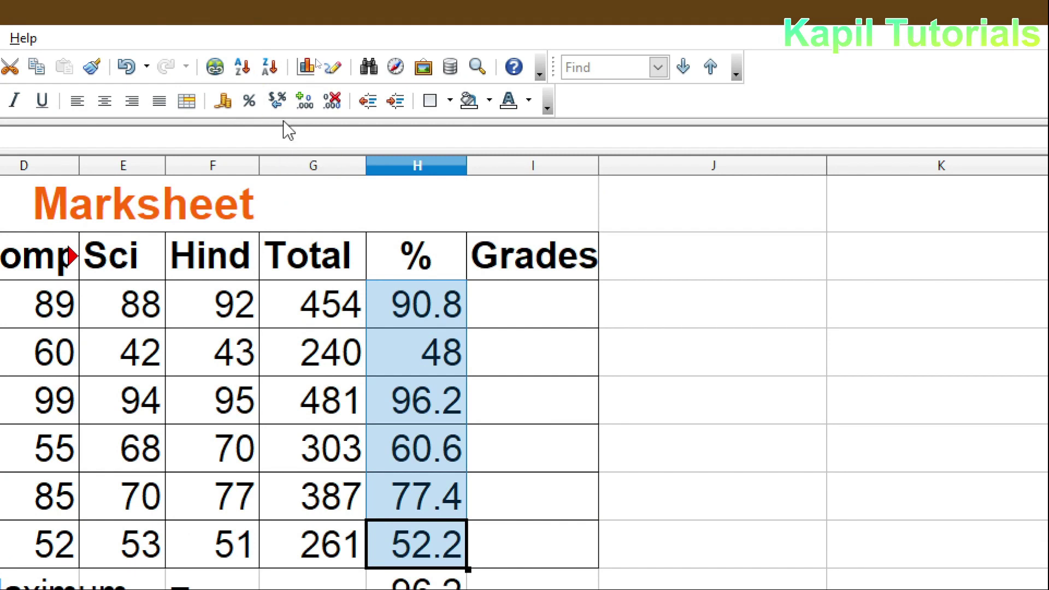
left_click(305, 100)
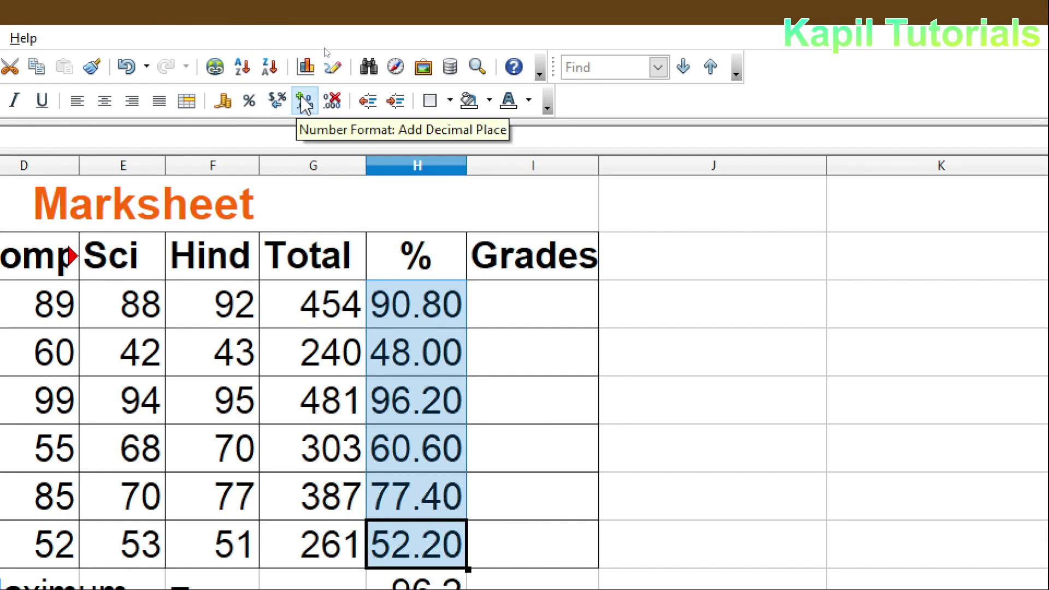
left_click(331, 101)
left_click(332, 101)
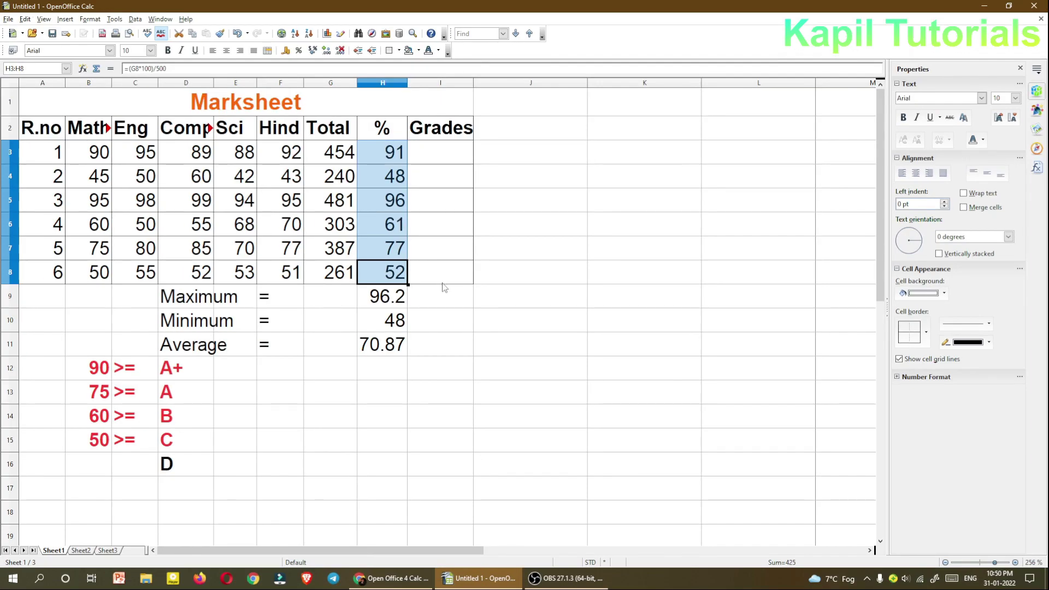
Step: Format the maximum, minimum and average results in H9:H11 to show one decimal place
left_click_drag(392, 298, 393, 341)
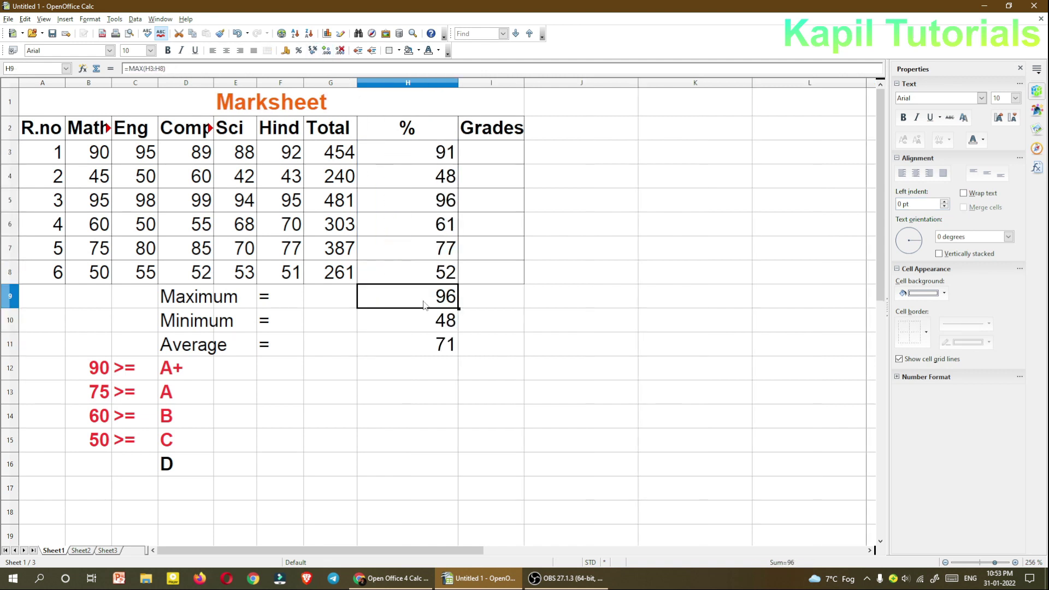
left_click_drag(432, 299, 436, 342)
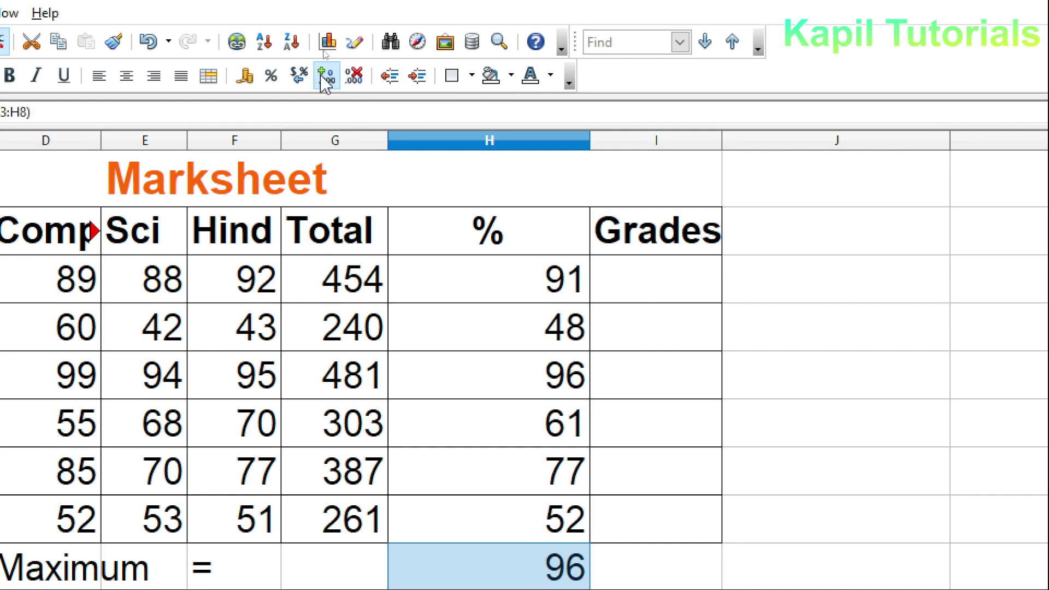
left_click(326, 82)
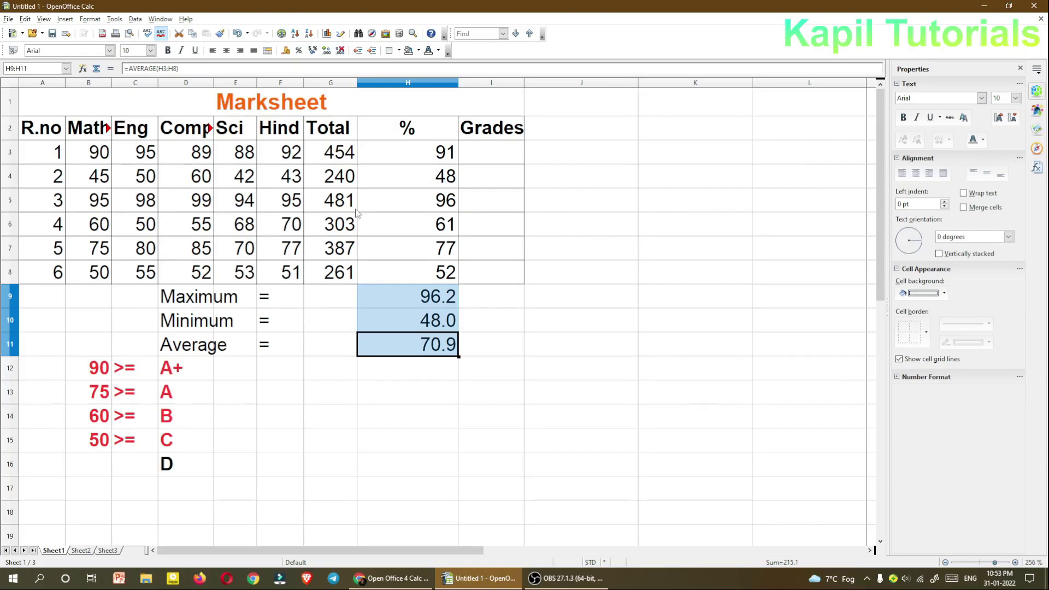
left_click(415, 435)
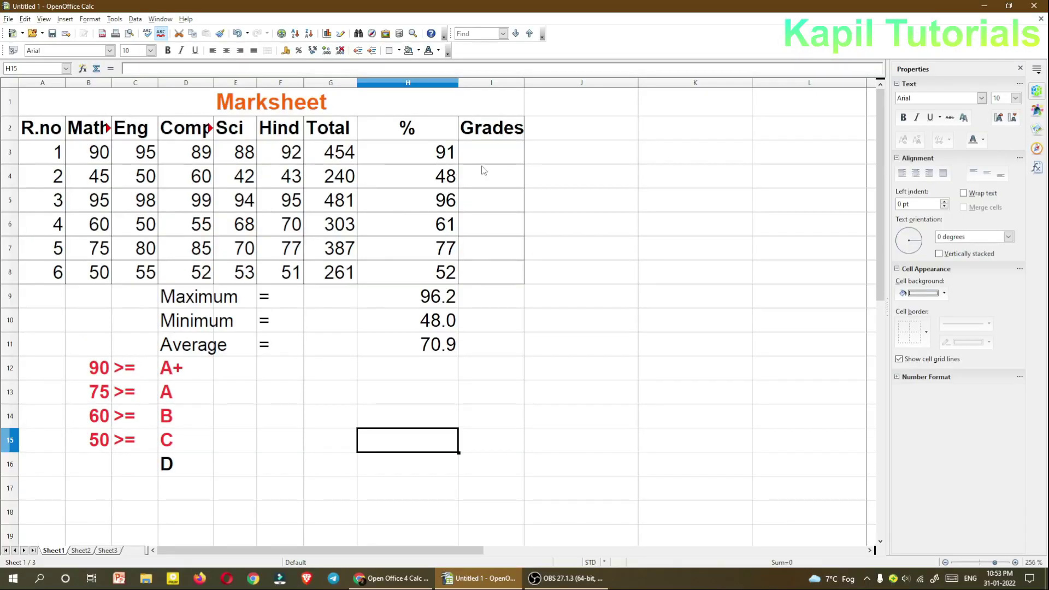
Step: Start the grade formula in cell I3 with =IF(H3>=90;"A+"; using semicolons as argument separators
left_click(485, 156)
type("=")
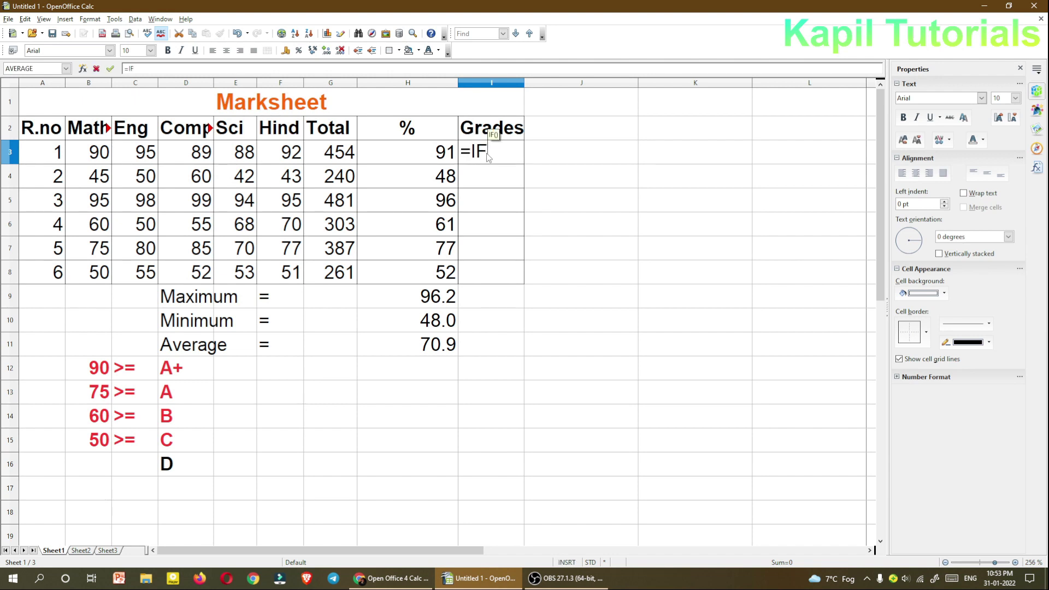
type("IF(")
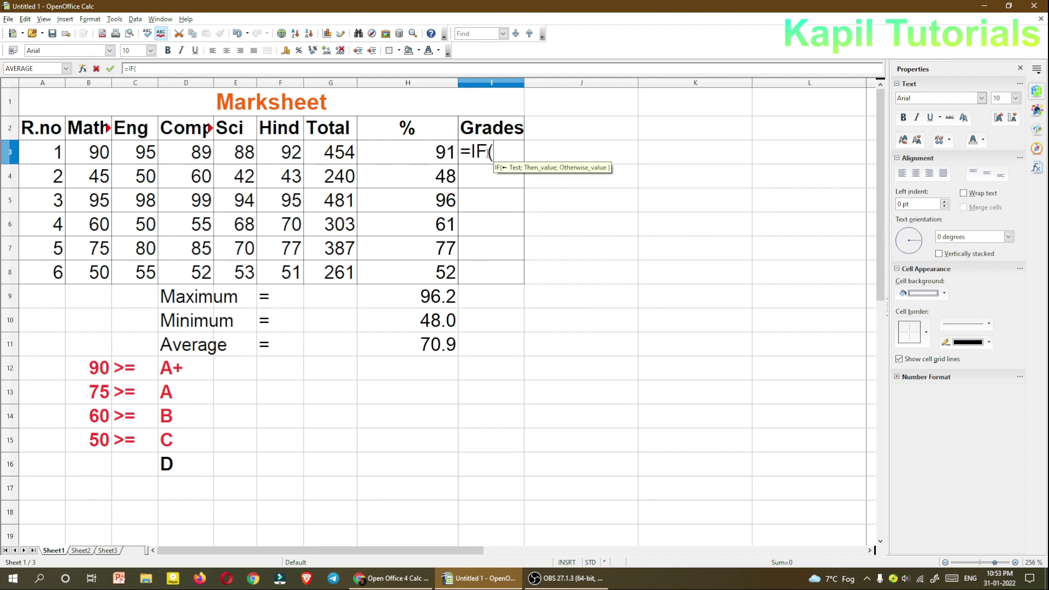
left_click(429, 158)
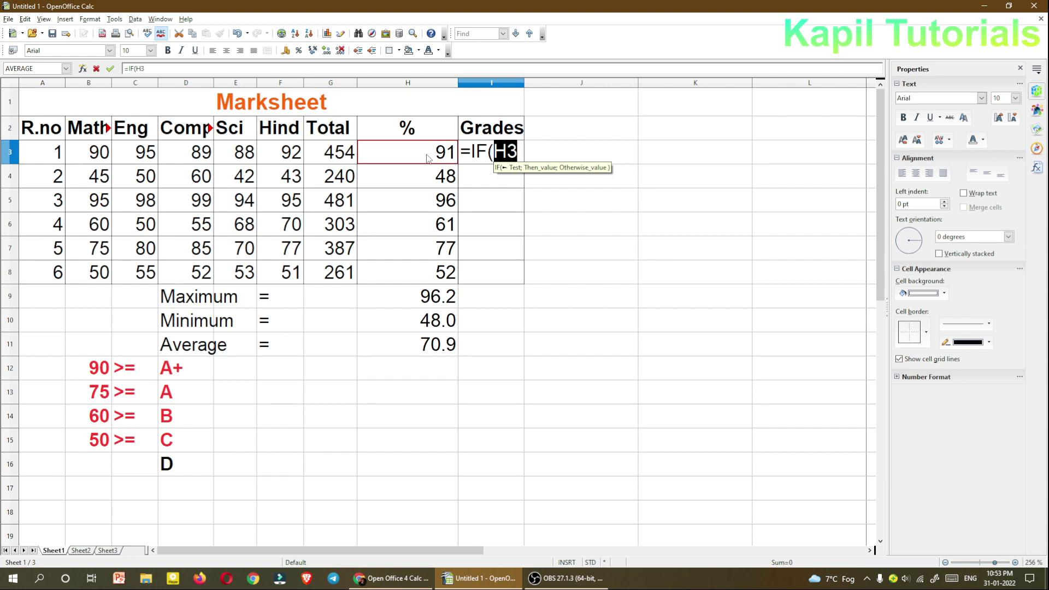
type(">=")
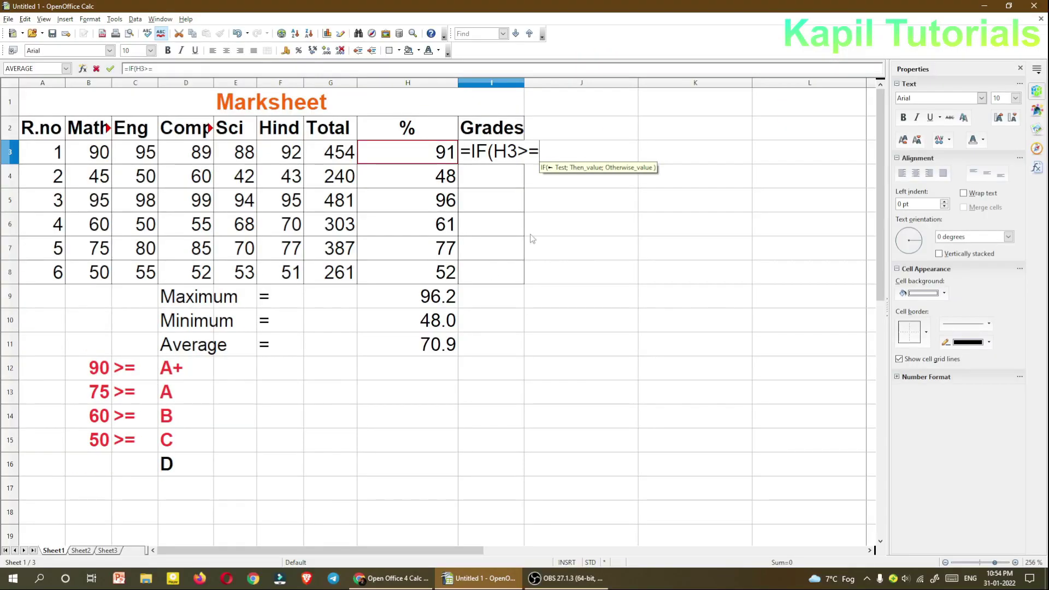
type("90")
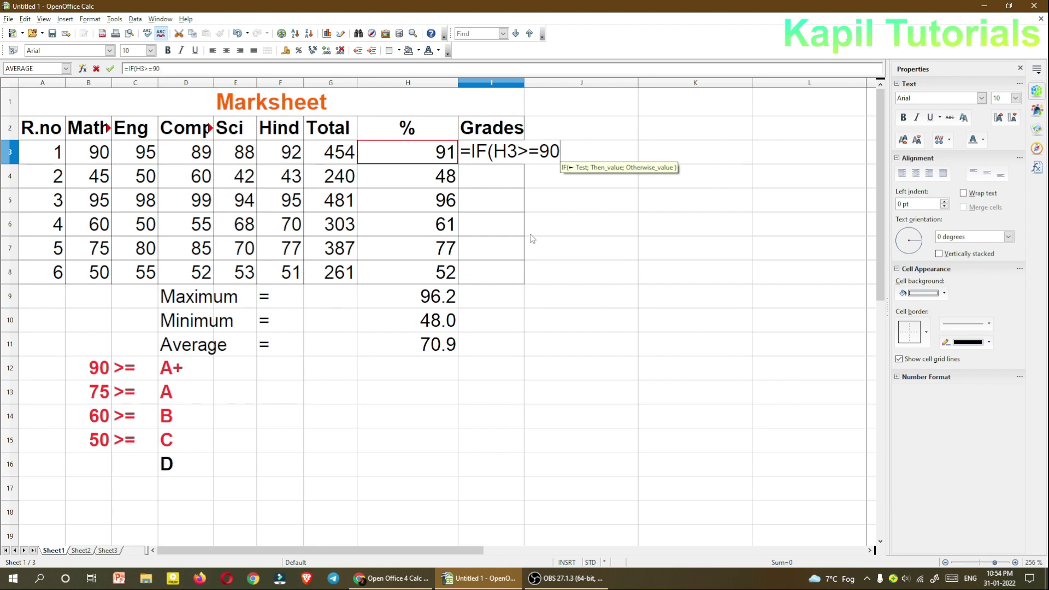
type(",")
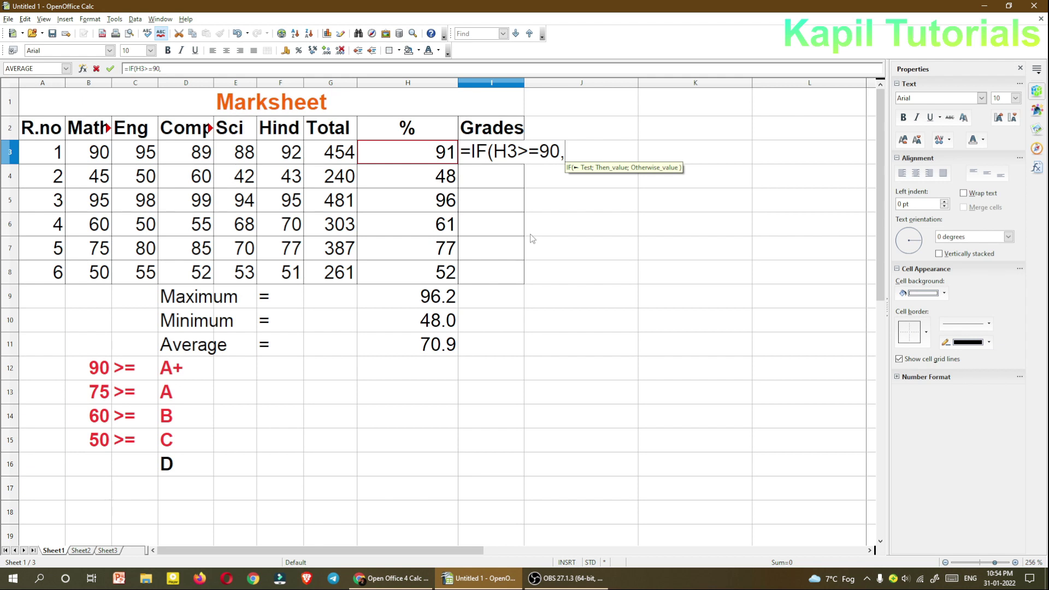
key("BackSpace")
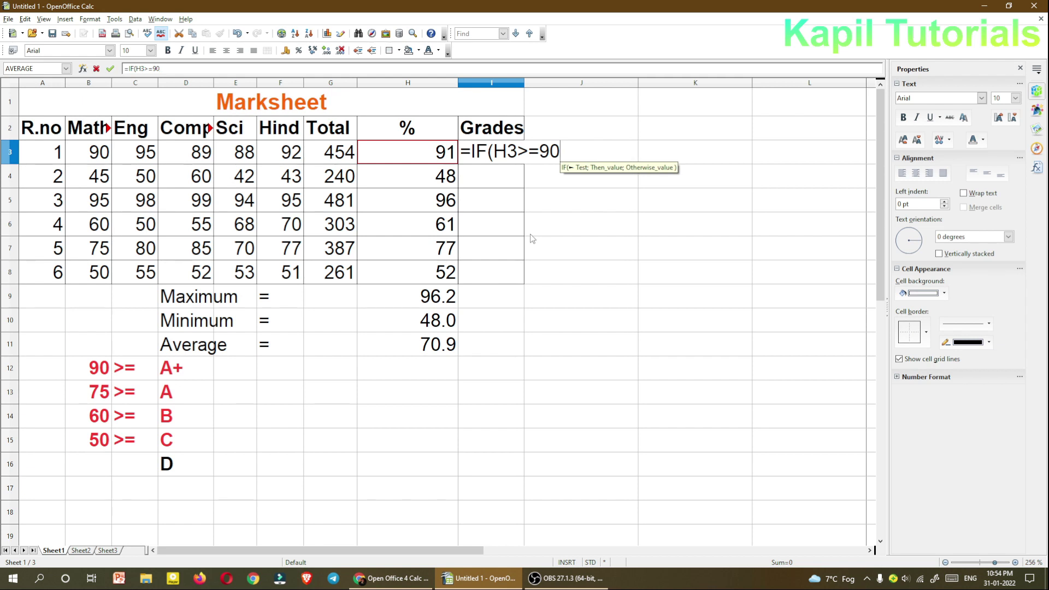
type(";")
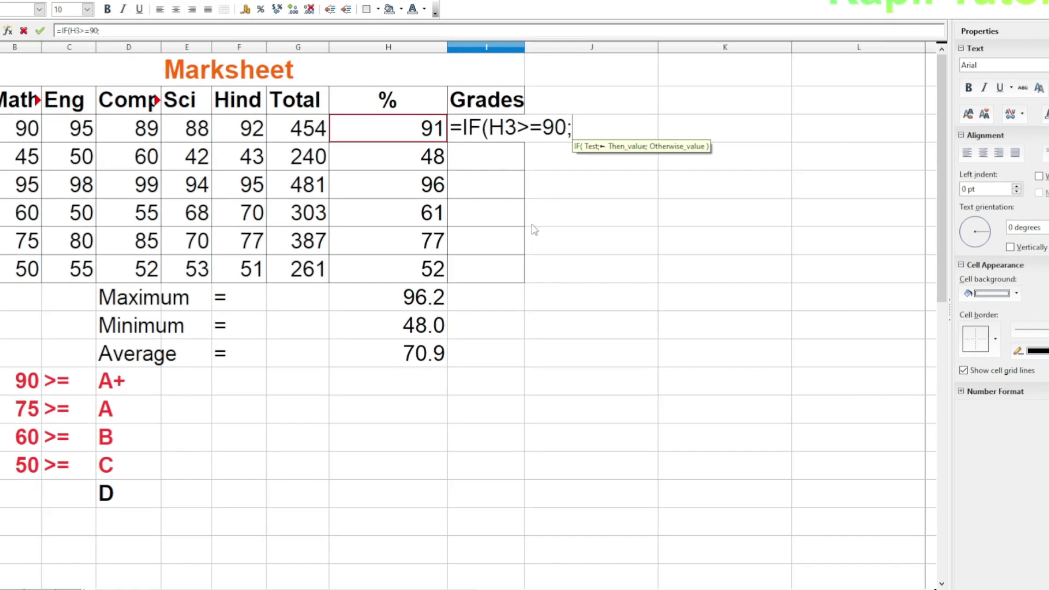
type("\"")
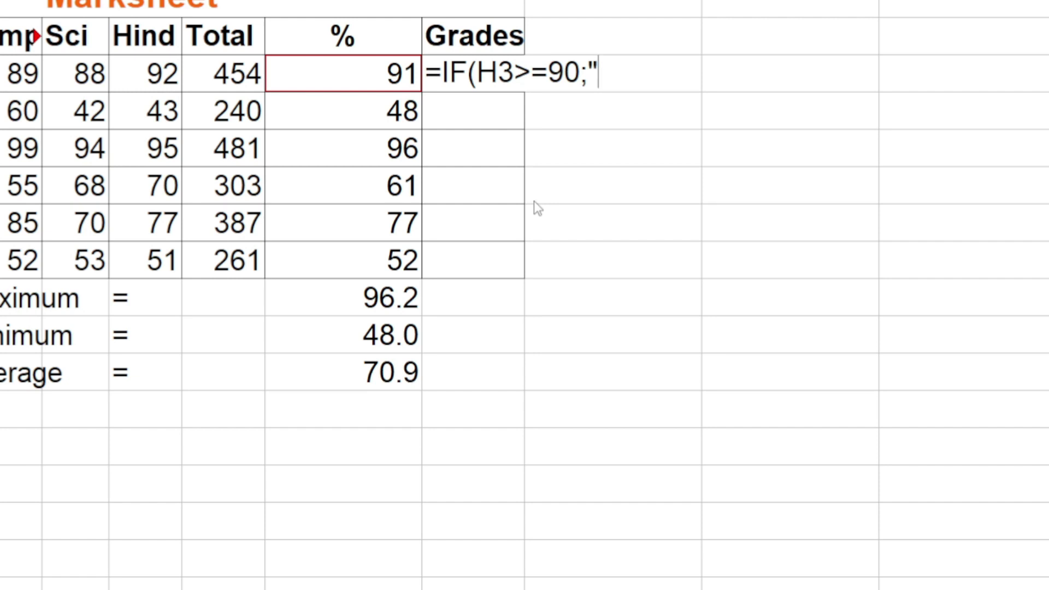
type("A")
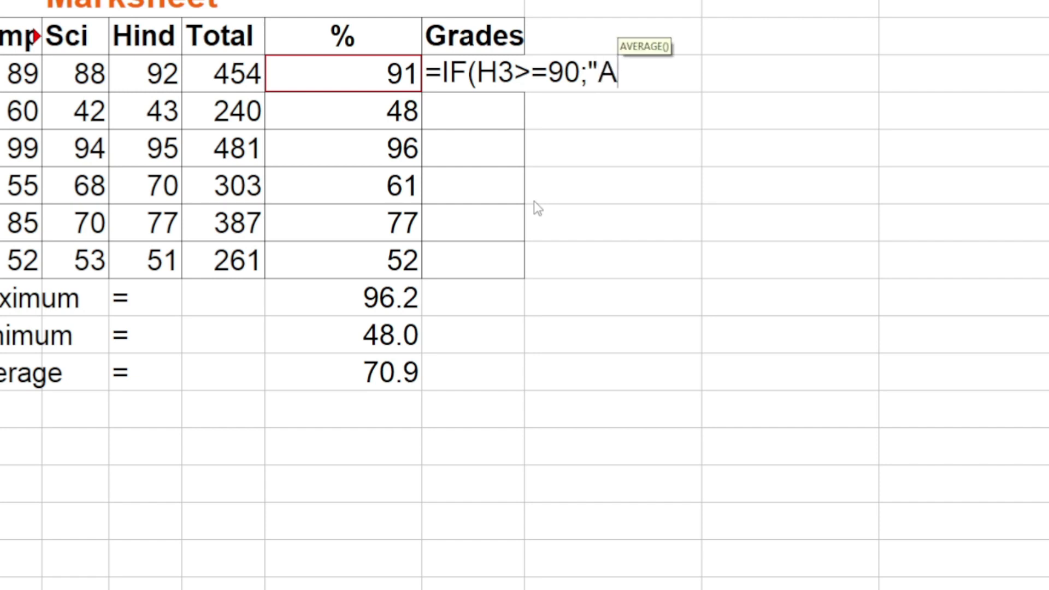
type("+")
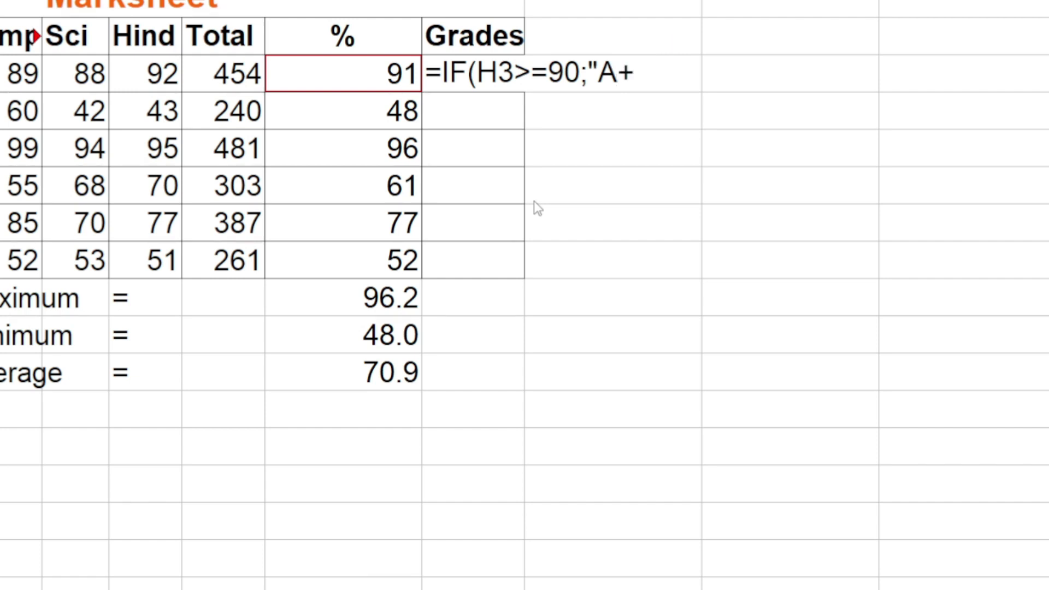
type("\"")
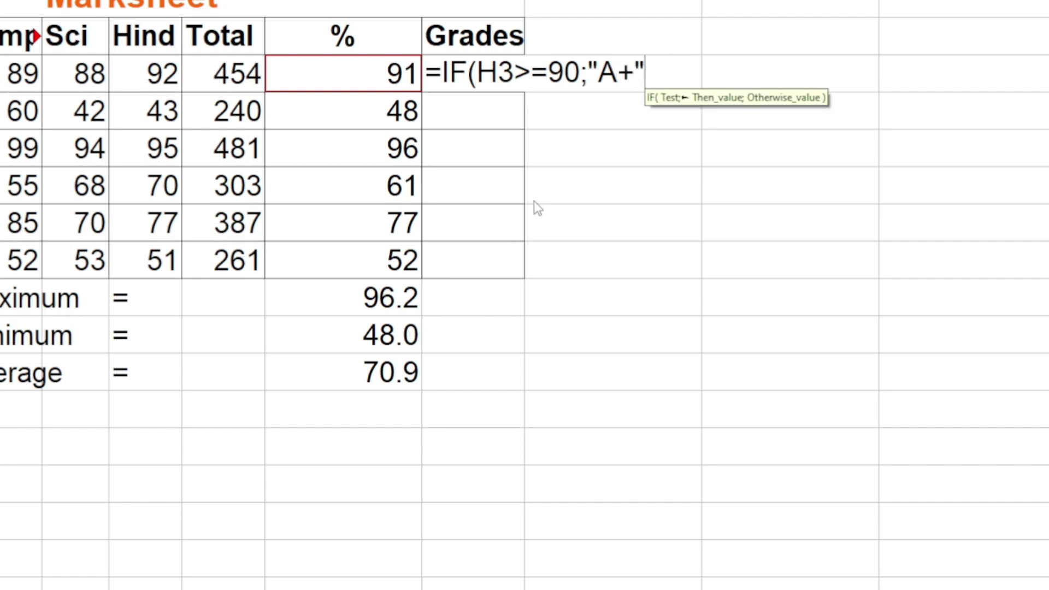
type(";")
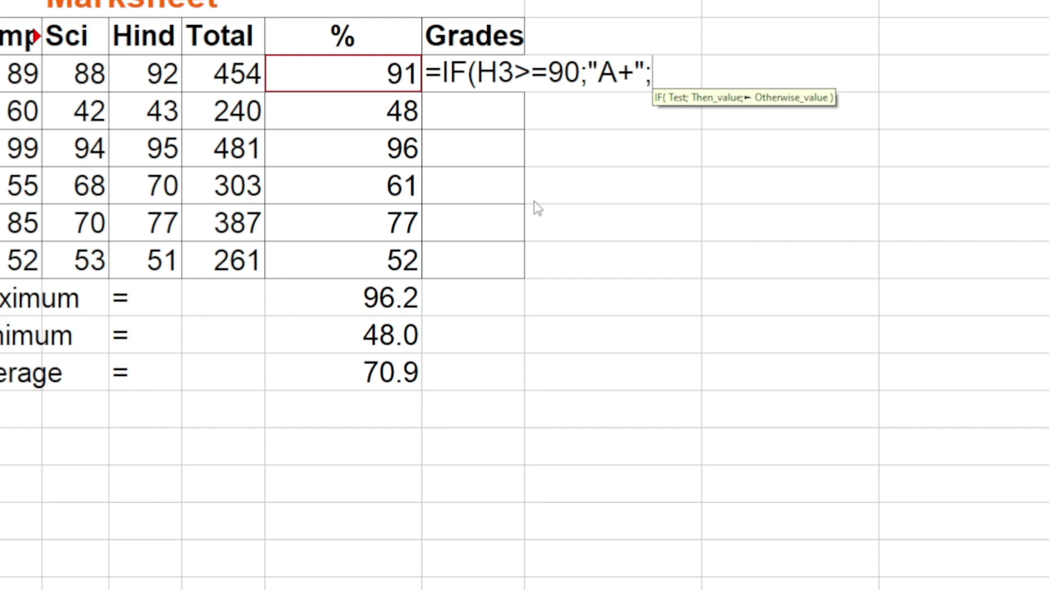
Step: Extend the I3 grade formula with a nested condition IF(H3>=75;"A"
type("IF")
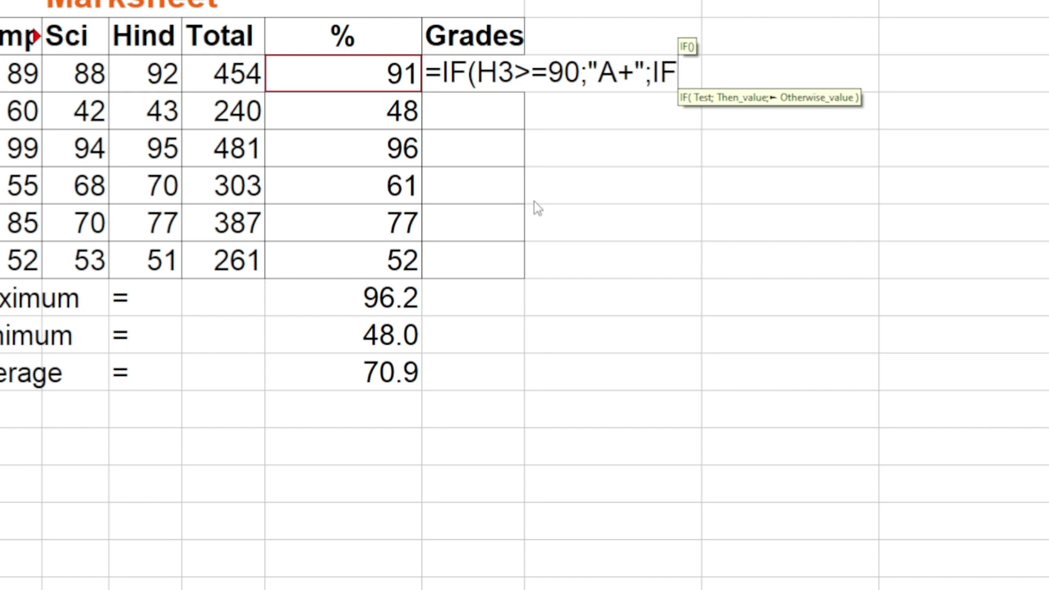
type("(")
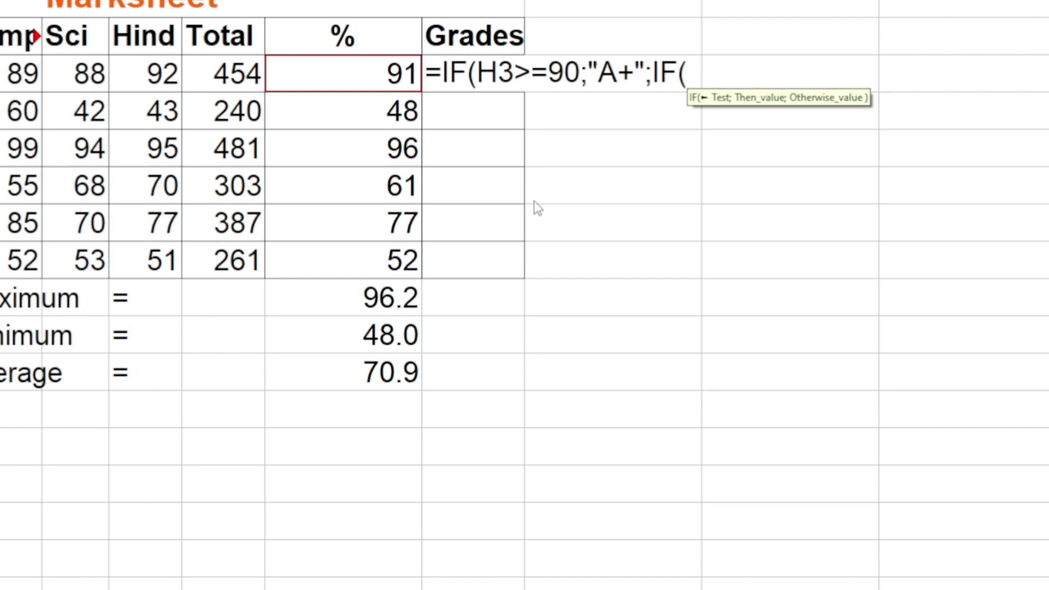
type("H3")
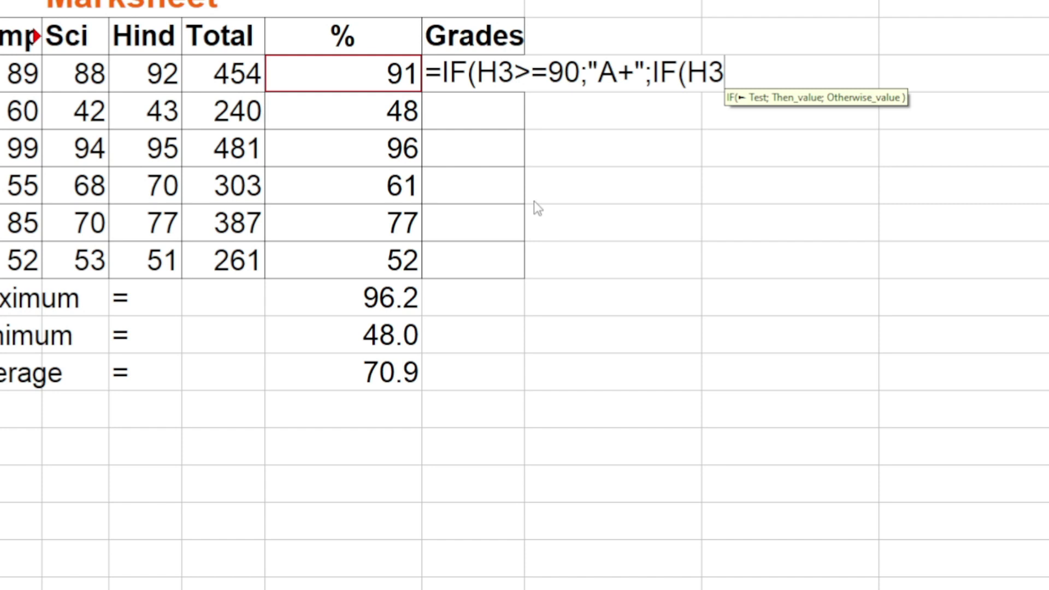
type(">")
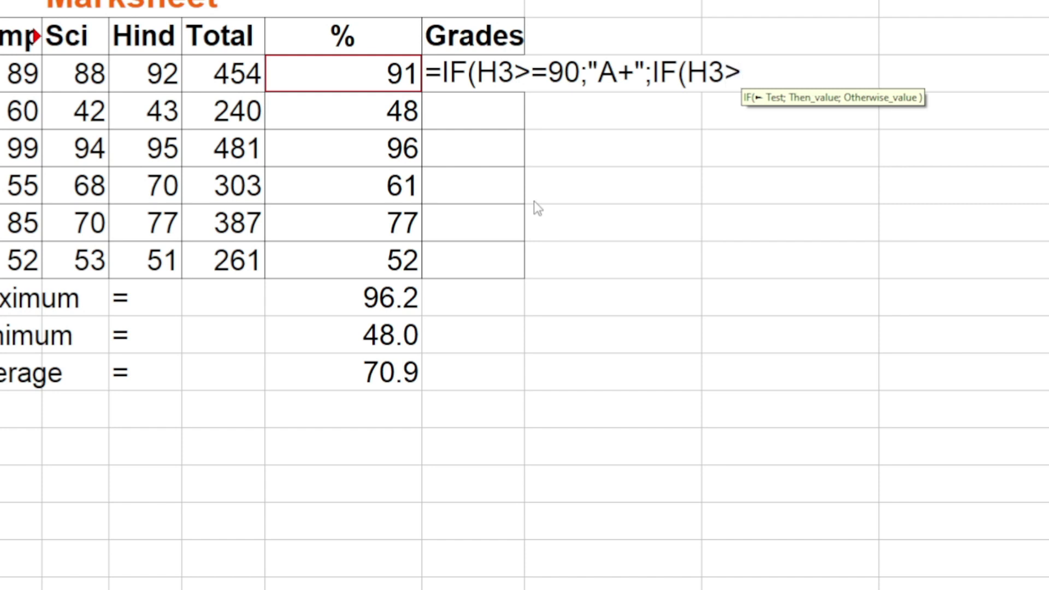
type("=")
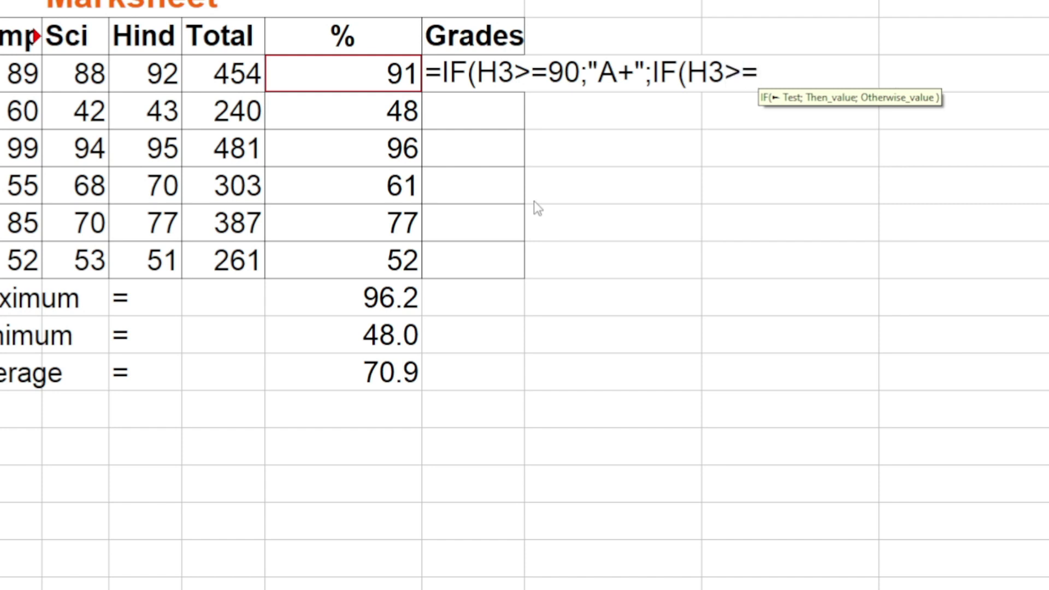
type("754")
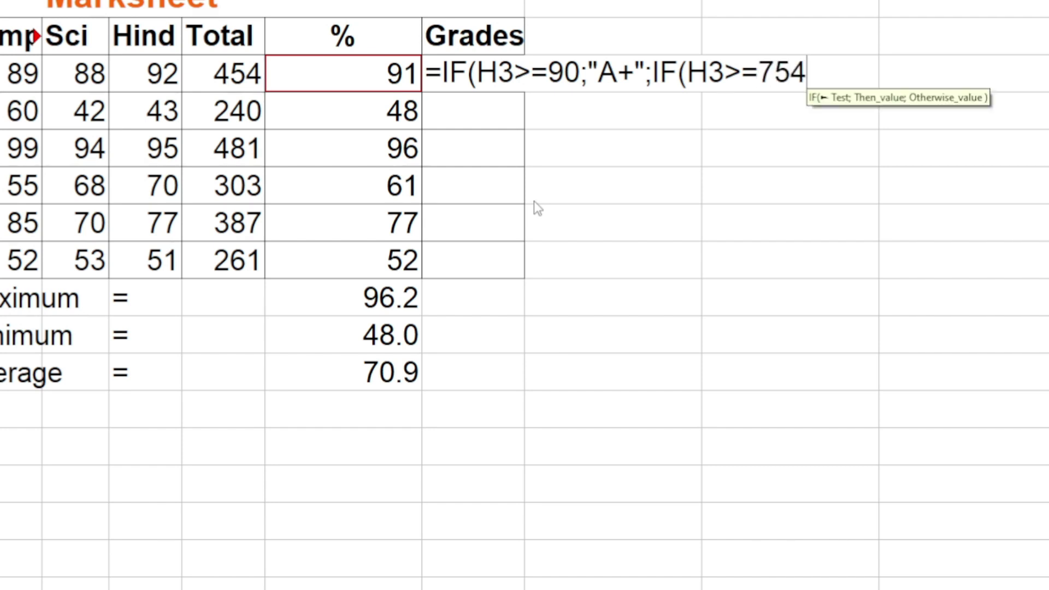
key("BackSpace")
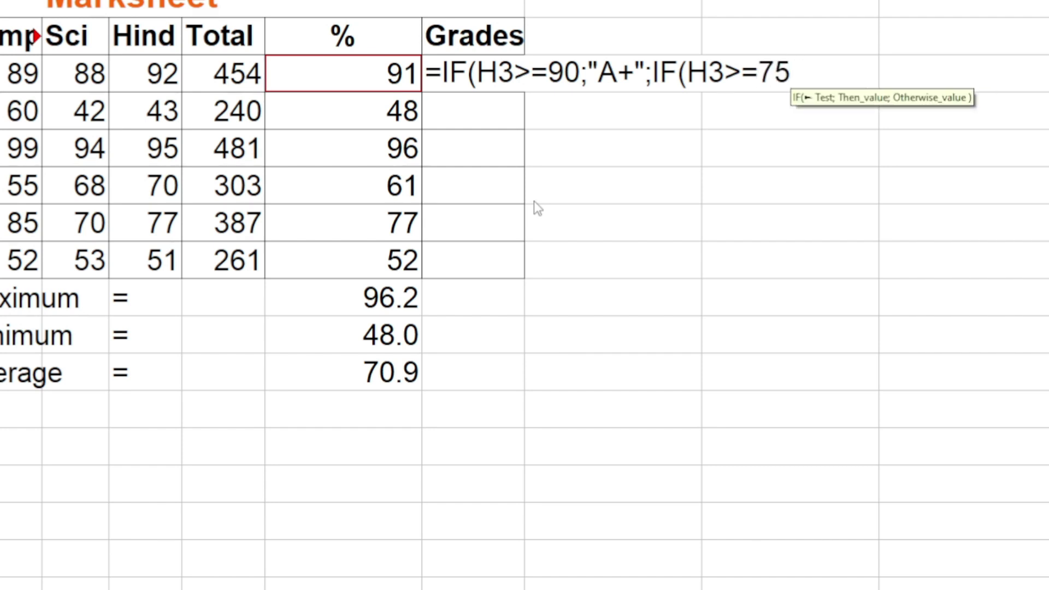
type(";\"A\"")
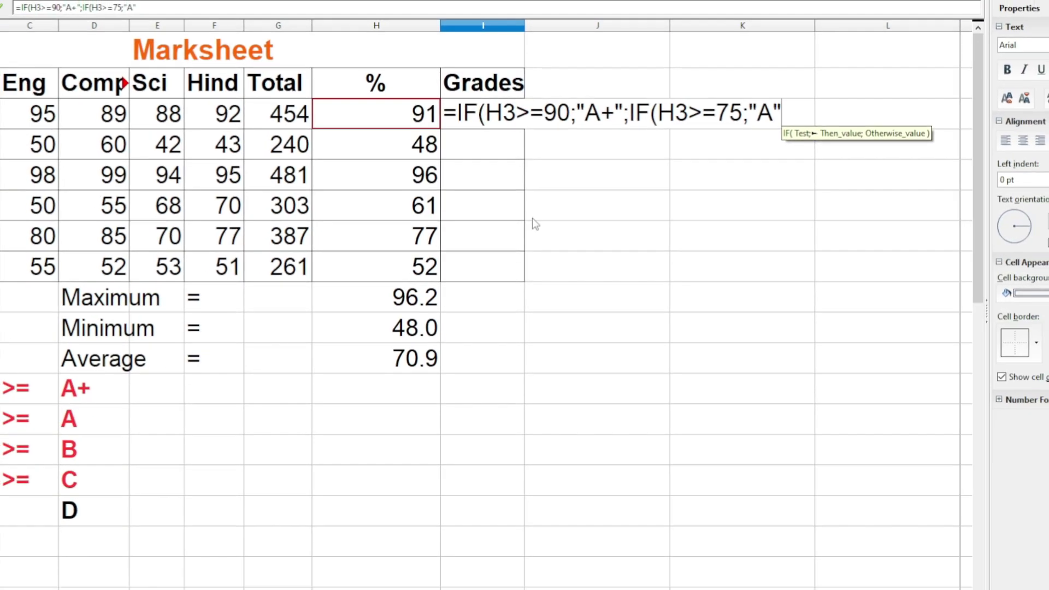
Step: Add two further nested conditions to the I3 grade formula: ;IF(H3>=60;"B" and ;IF(H3>=50;"C"
type(";IF(")
type("H3>=60;")
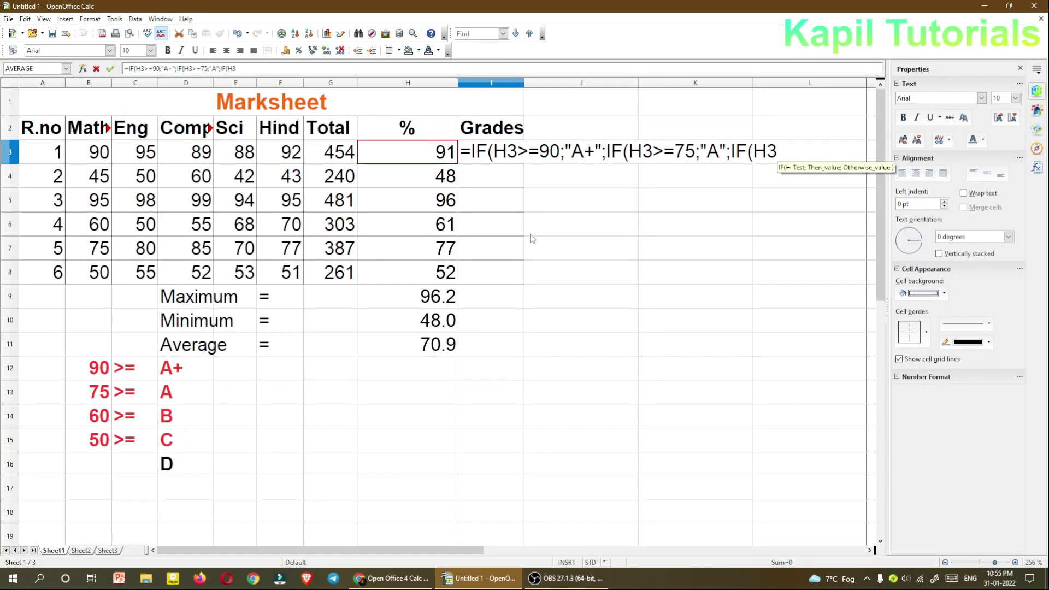
type("\"B\";IF")
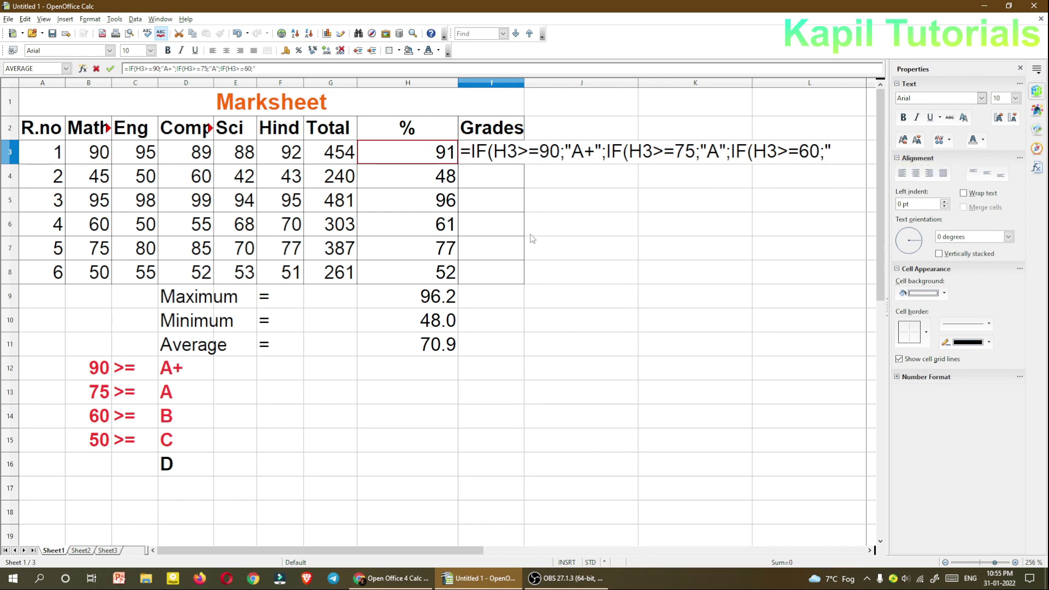
type("(H3>=50")
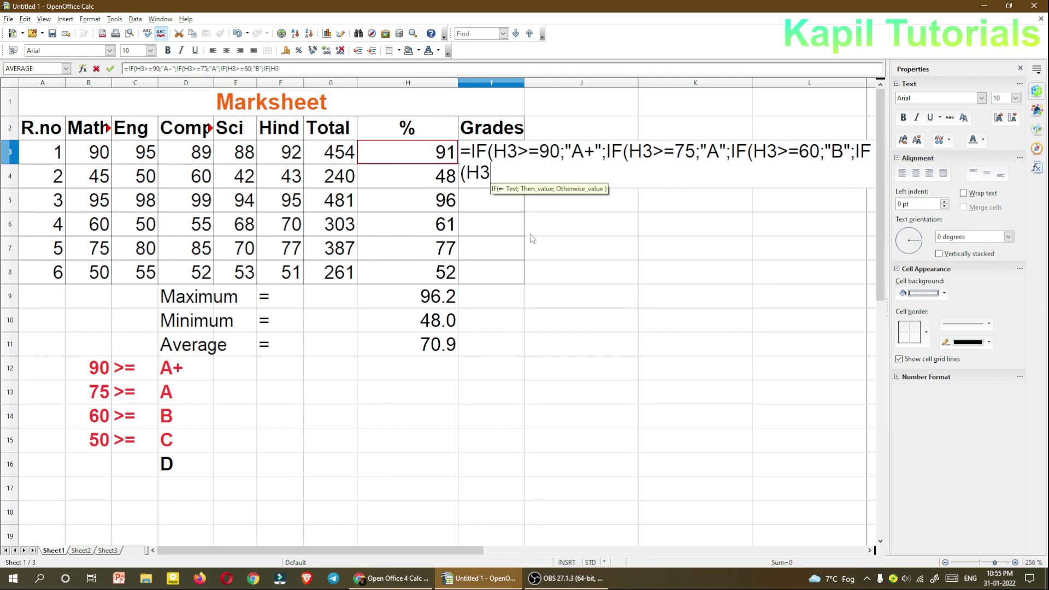
type(";\"C\"")
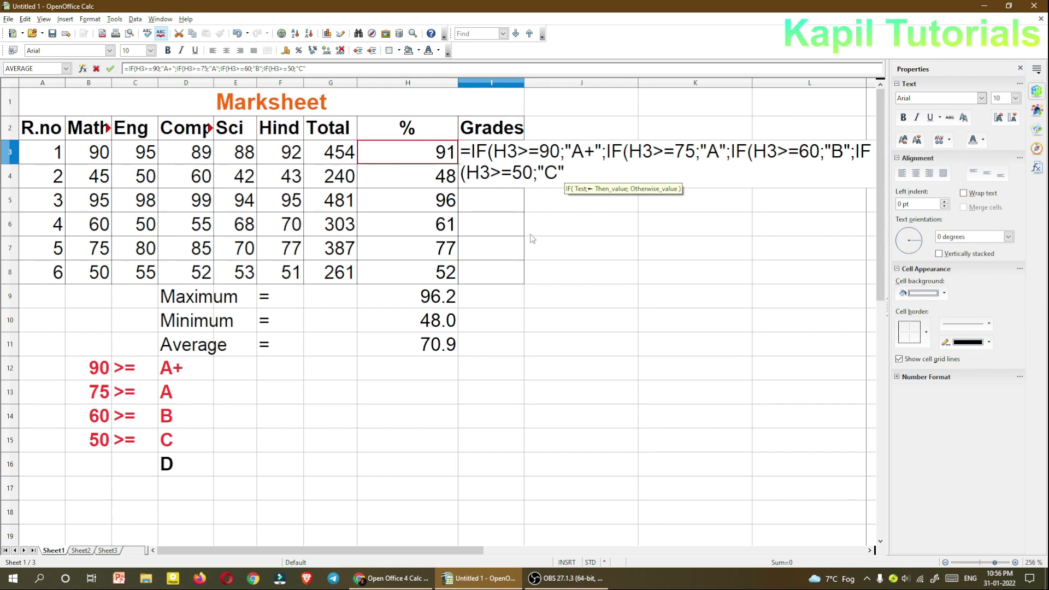
Step: Complete the I3 grade formula with "D" as the final otherwise value, close all four nested IFs, and enter it
type(";\"D")
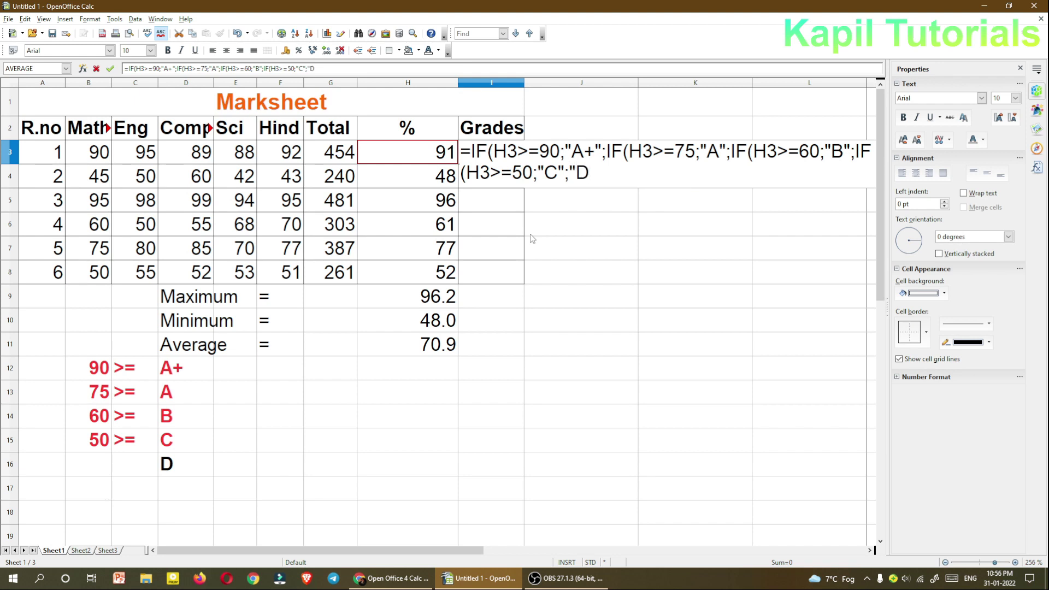
type("\"")
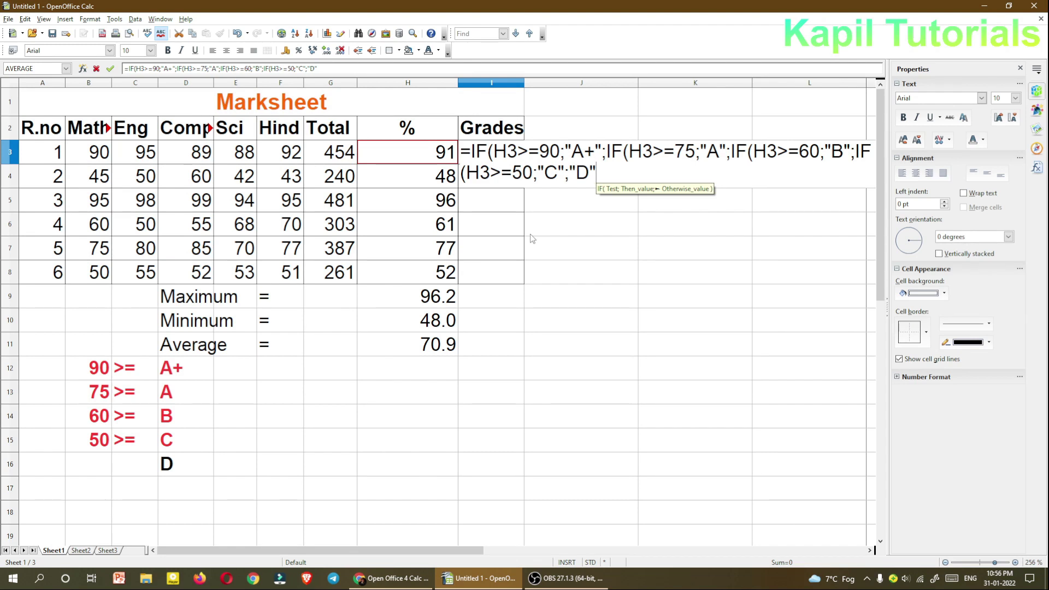
type(")")
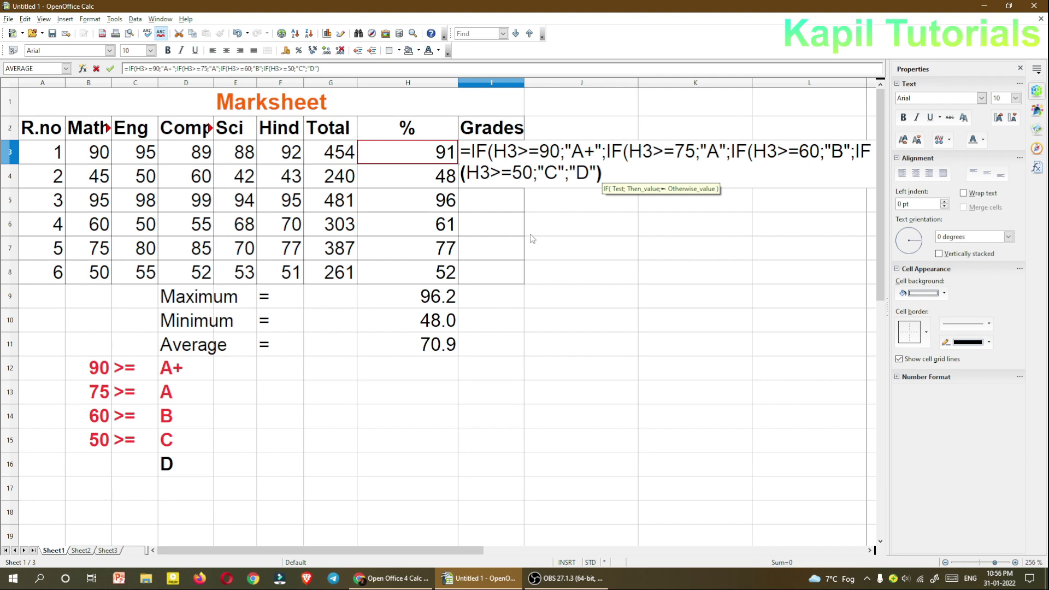
type(")")
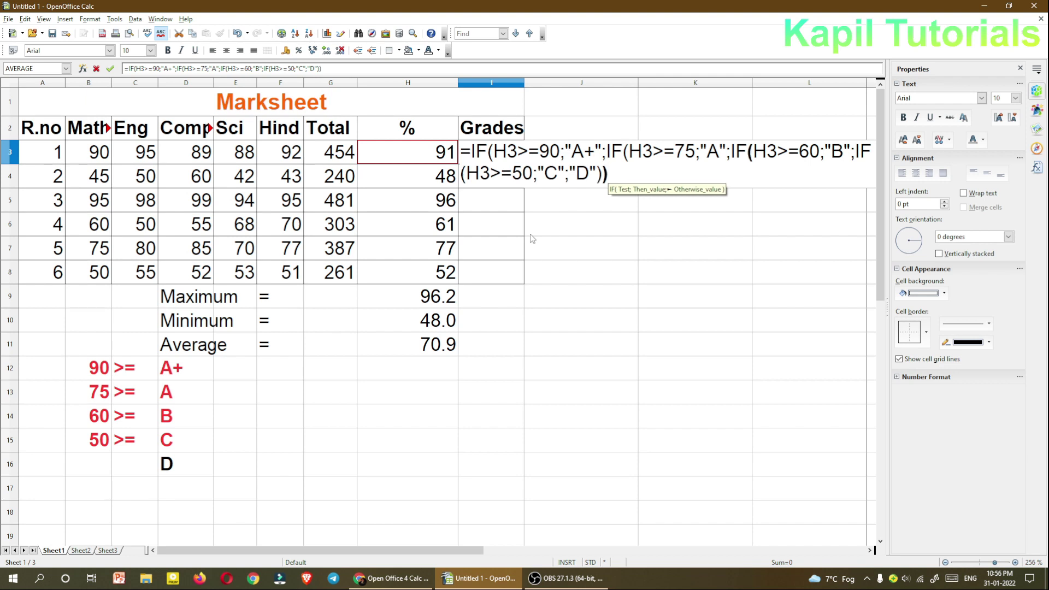
type(")")
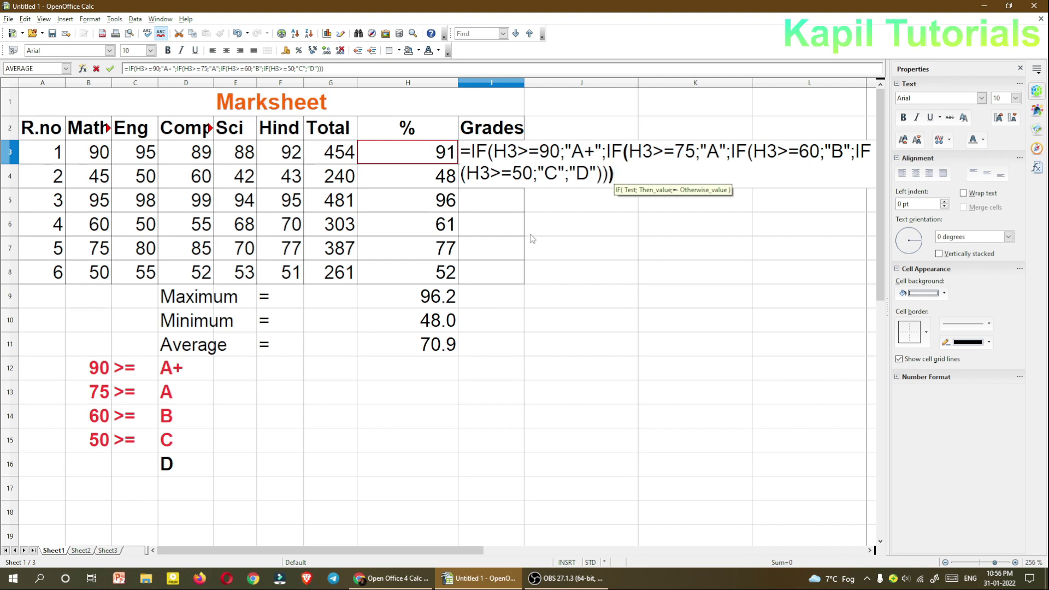
type(")")
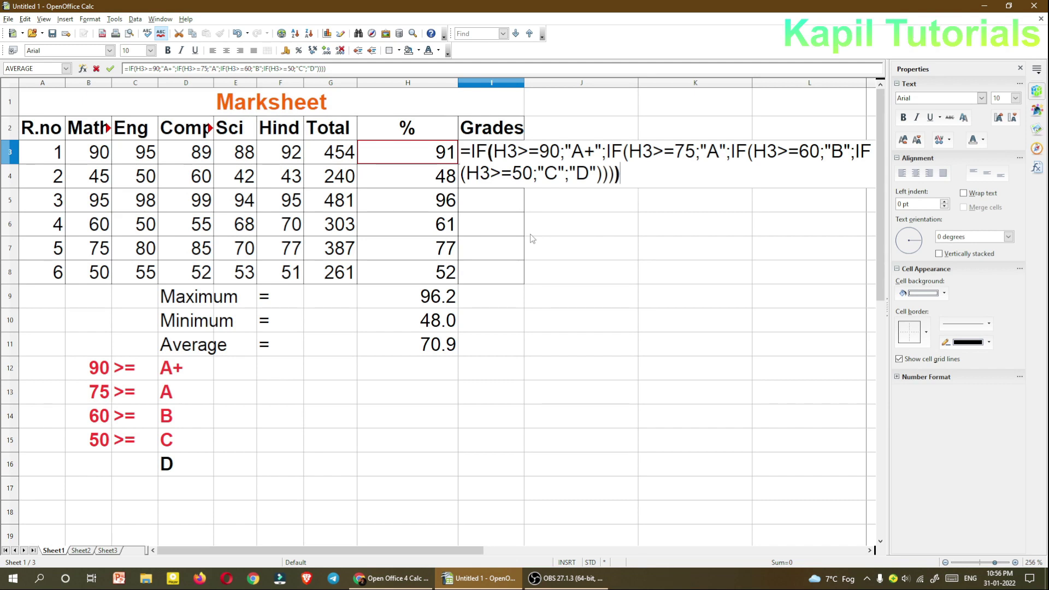
key("Return")
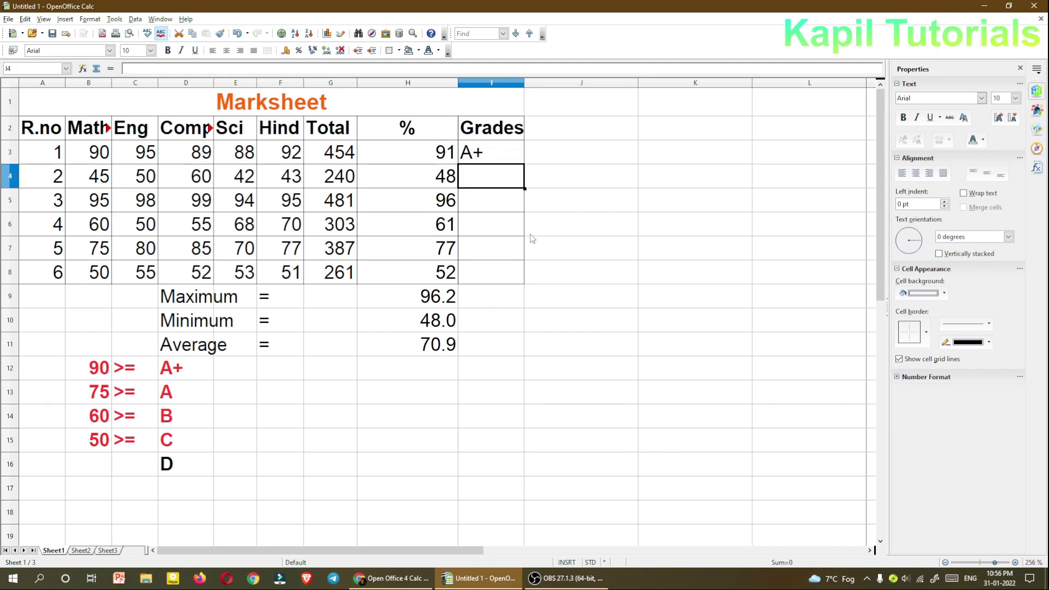
Step: Fill the grade formula from I3 down through I8 and narrow the % column to fit its values
key("Up")
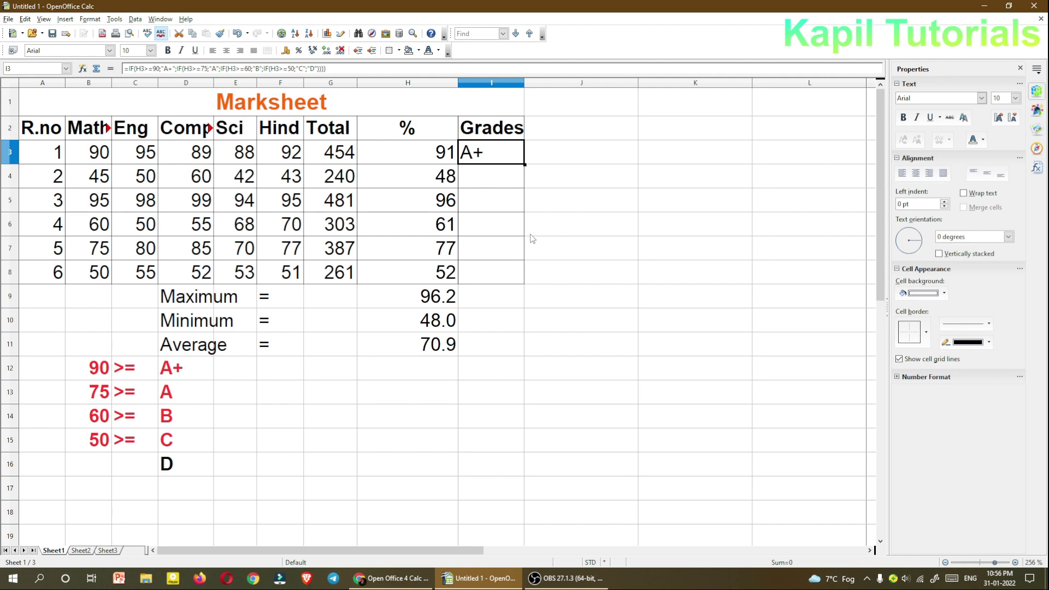
double_click(499, 158)
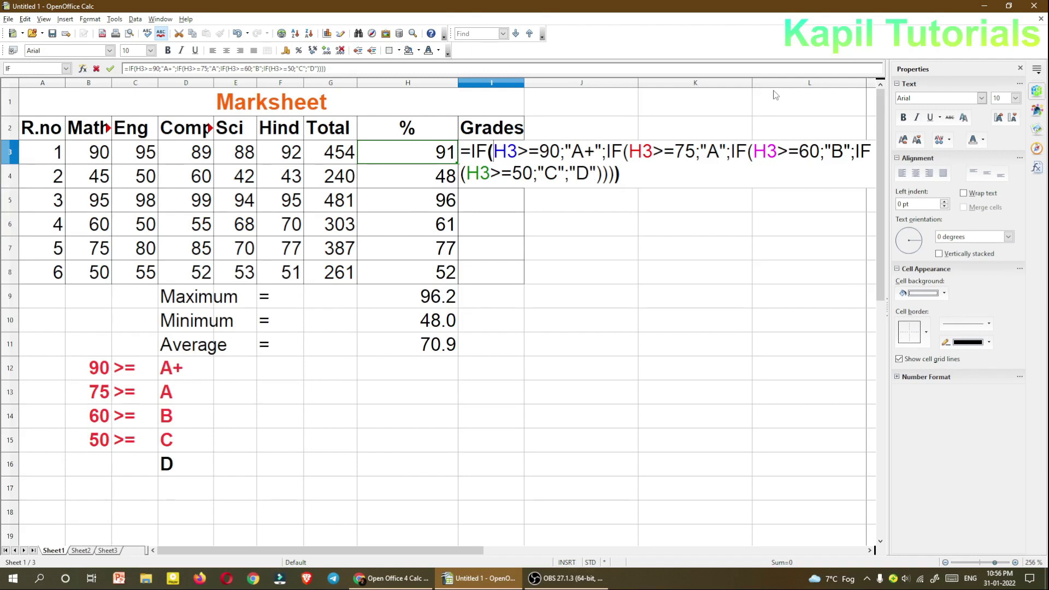
key("Return")
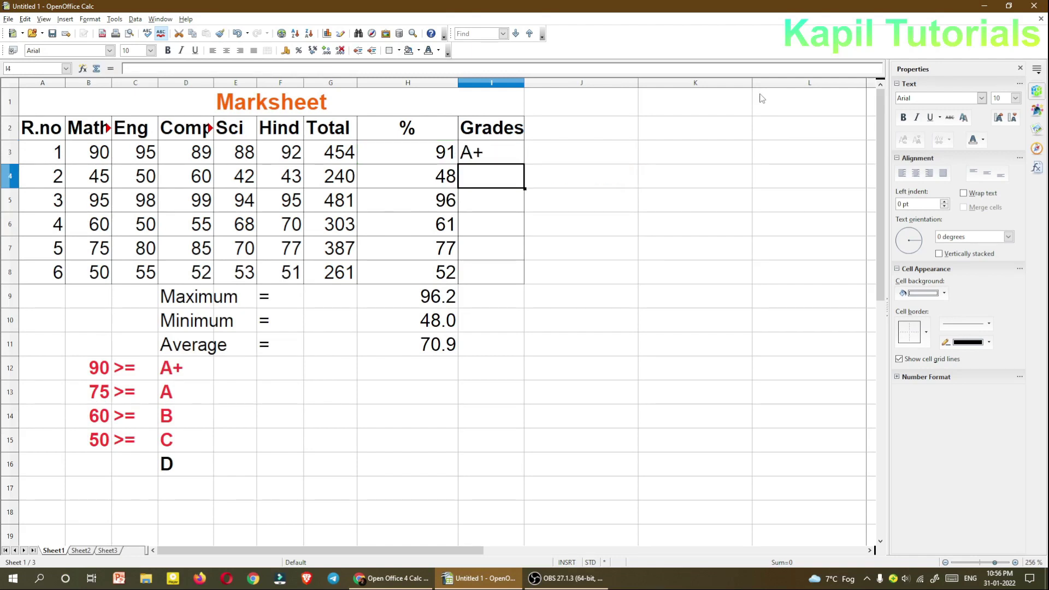
left_click(505, 154)
left_click_drag(524, 164, 516, 280)
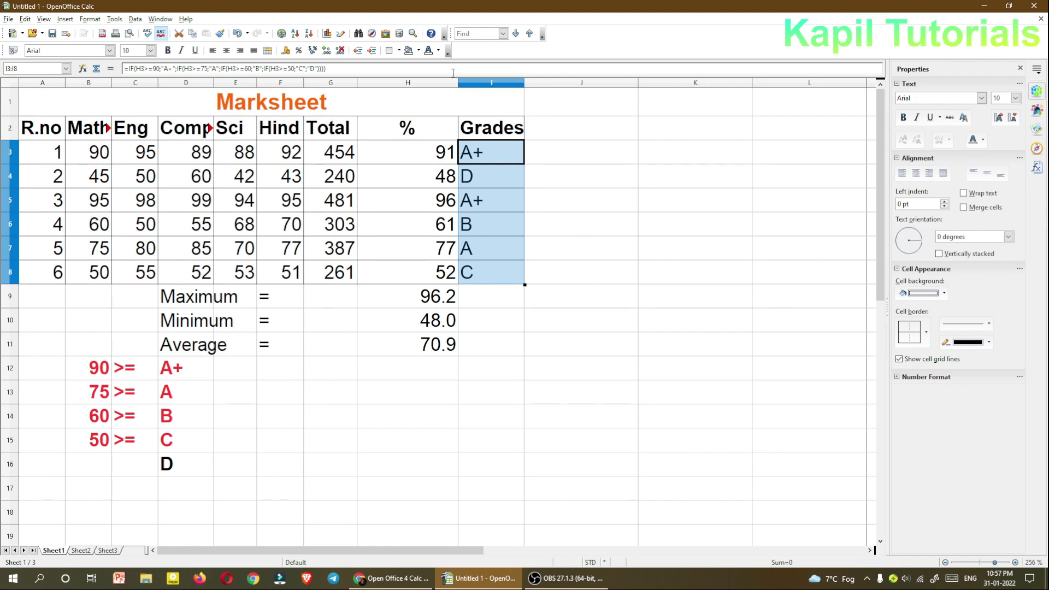
left_click_drag(458, 82, 426, 82)
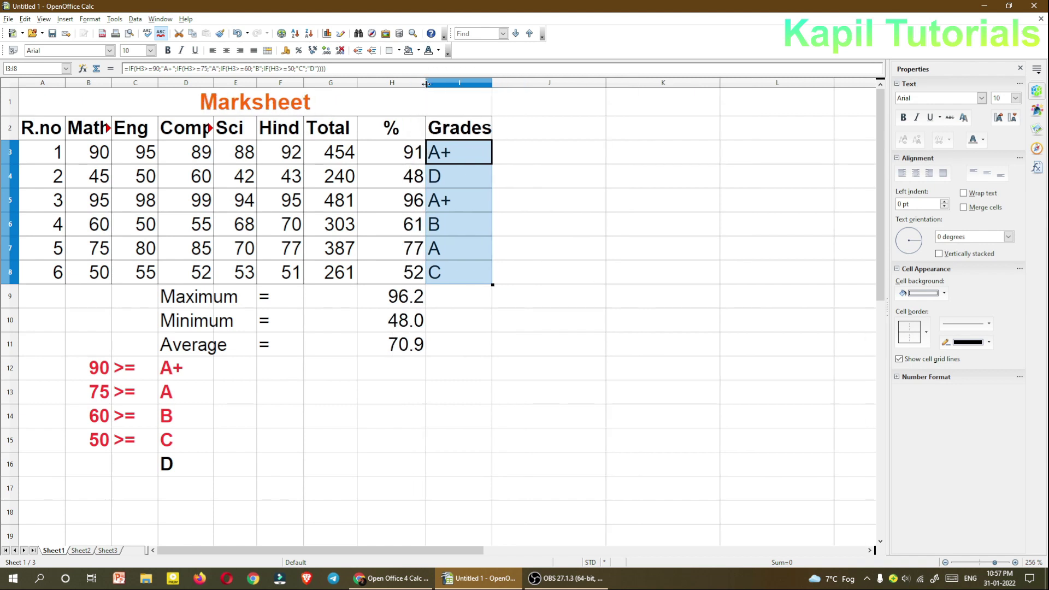
Step: Change the font color of the header row A2:I2 to dark green
left_click_drag(55, 126, 448, 136)
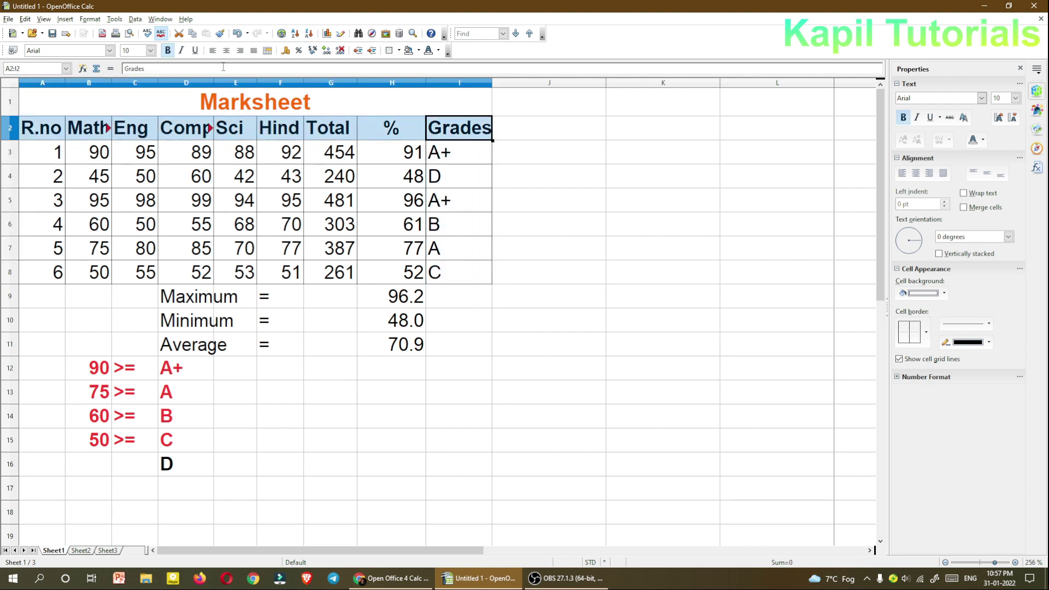
left_click(438, 50)
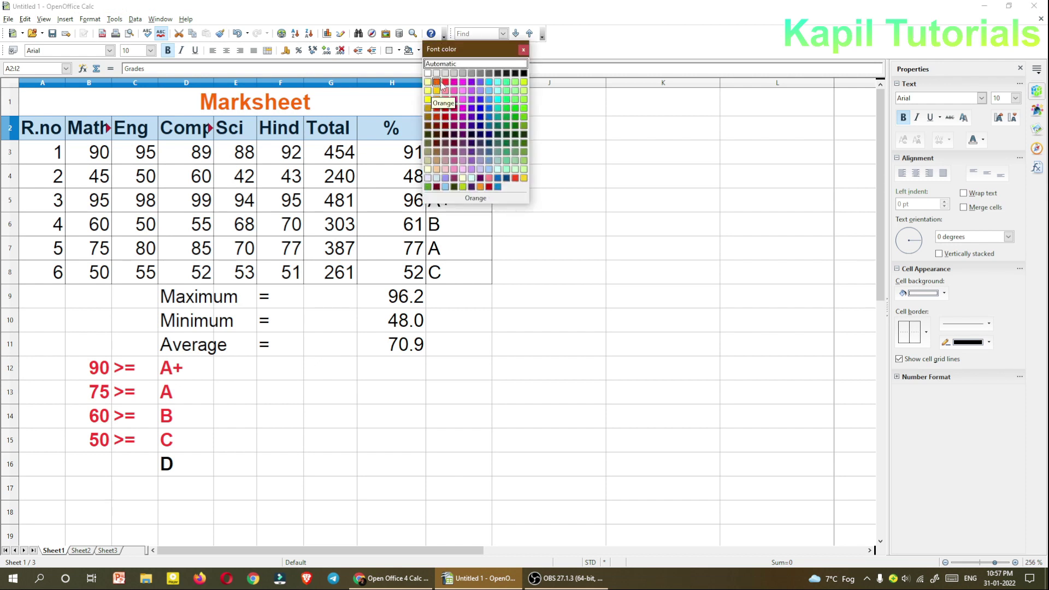
left_click(499, 135)
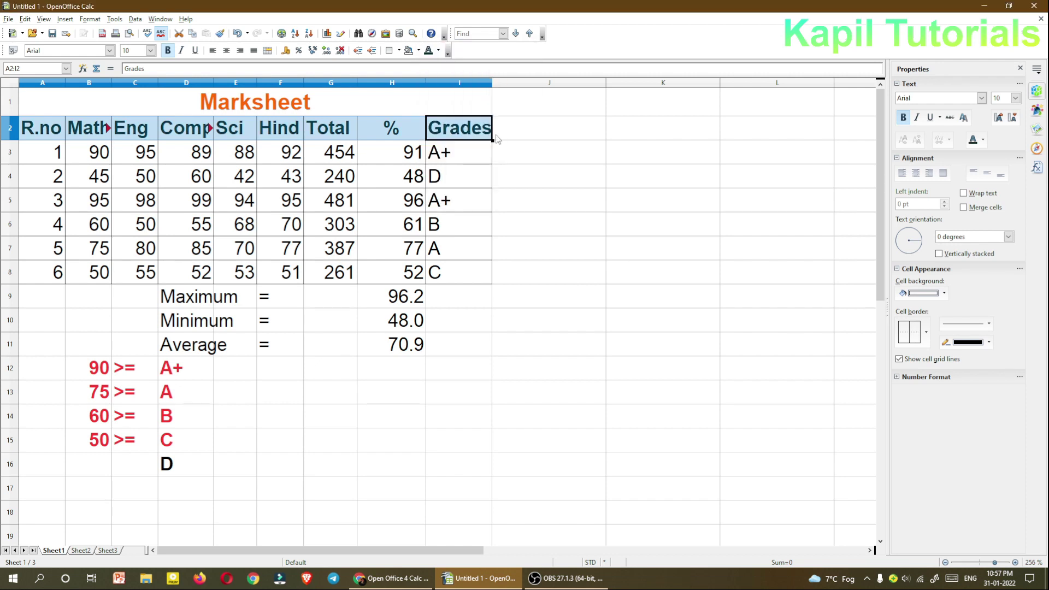
left_click(187, 162)
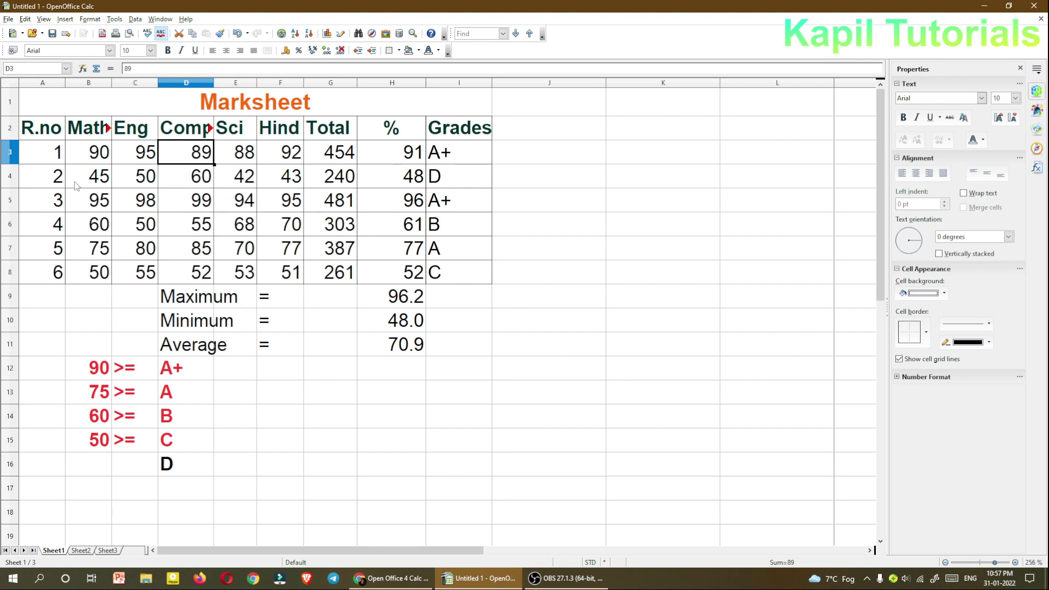
Step: Change the font color of the Maximum, Minimum and Average rows in D9:H11 to dark maroon
left_click_drag(46, 158, 458, 274)
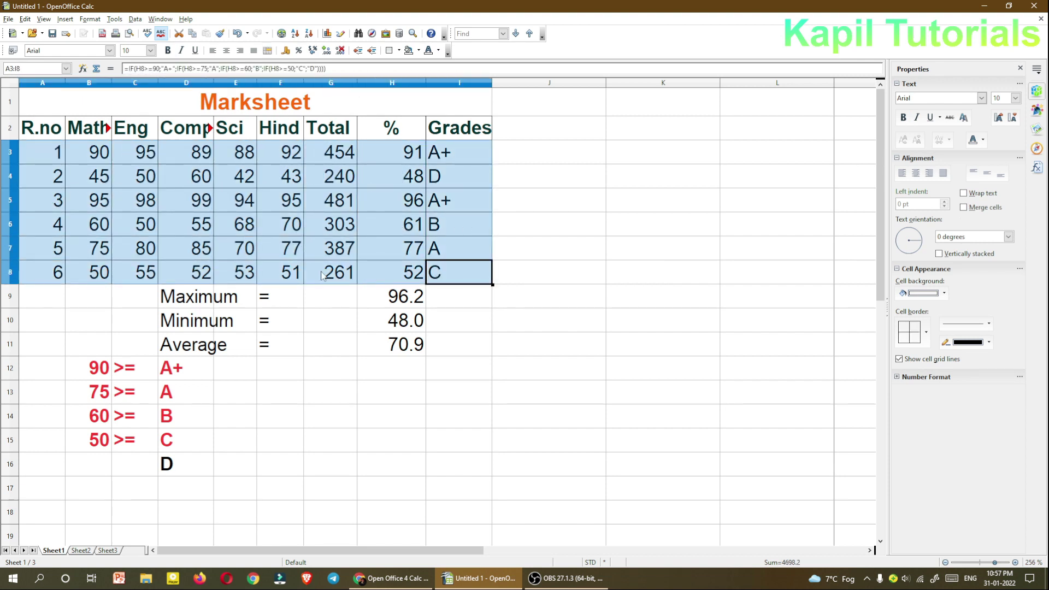
left_click(587, 447)
left_click_drag(211, 303, 404, 347)
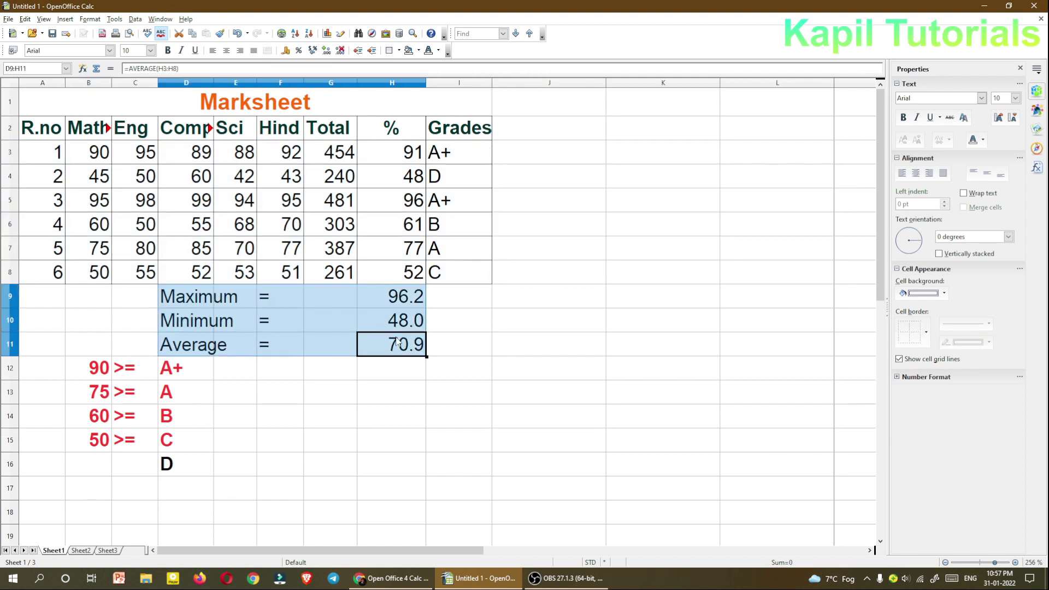
left_click(438, 50)
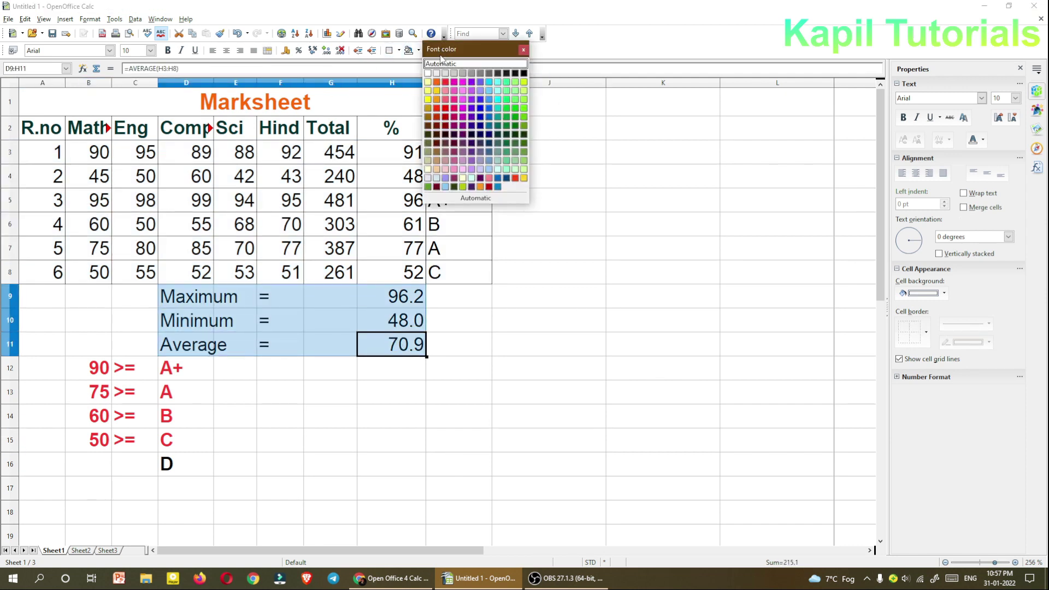
left_click(437, 187)
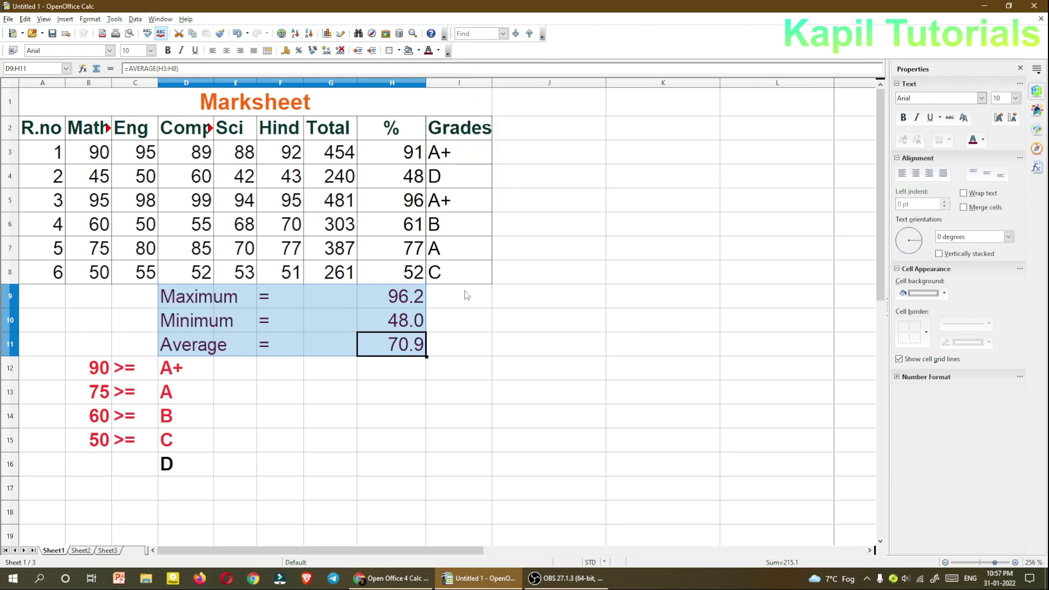
left_click(467, 398)
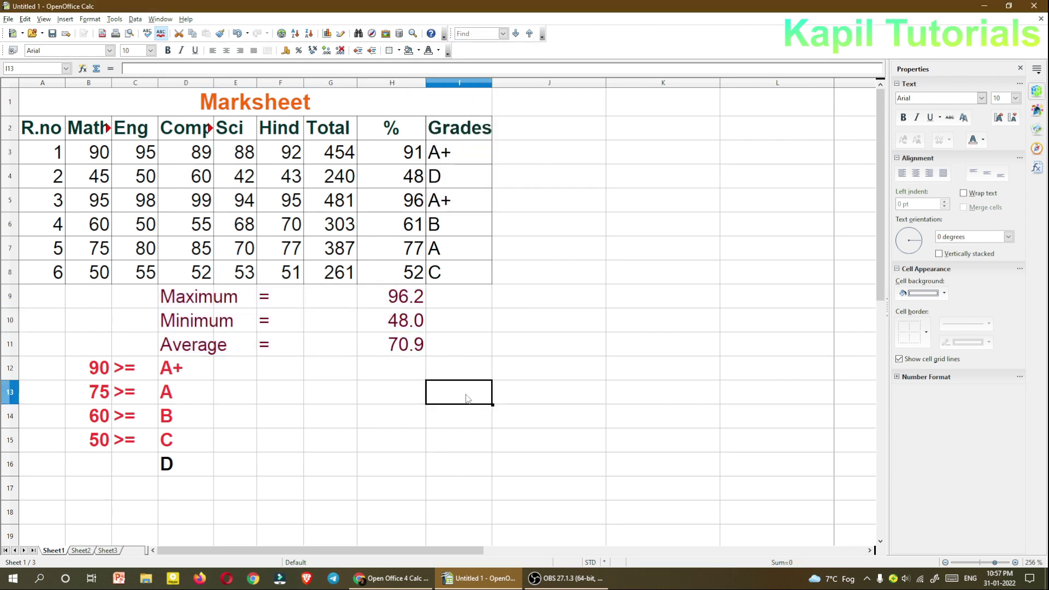